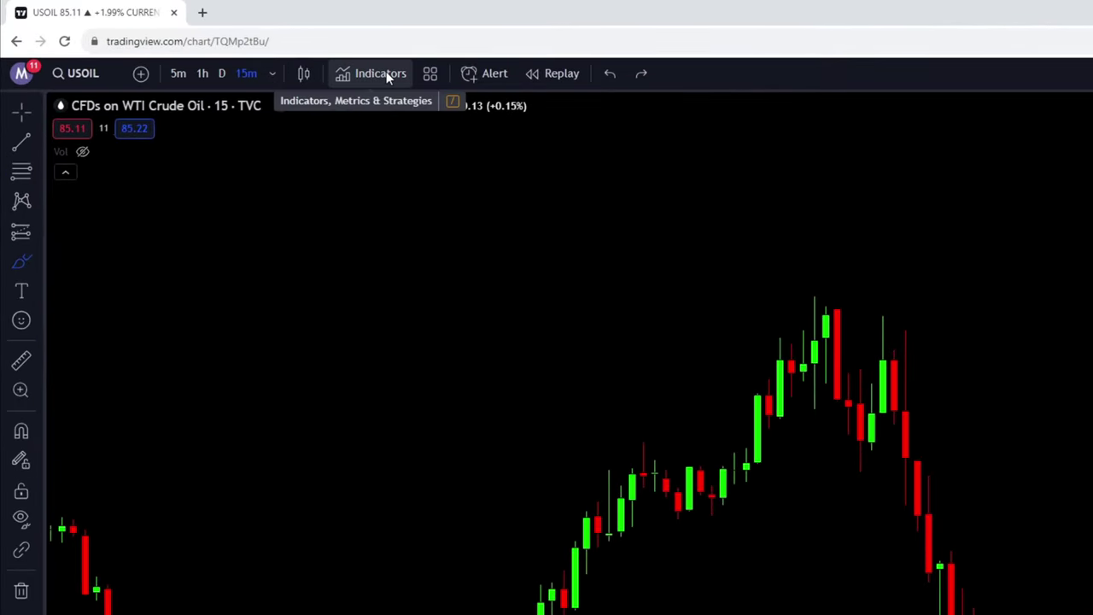
Search the indicator library for "LuxAlgo range detector" and add the Range Detector [LuxAlgo] script to the USOIL chart
click(386, 73)
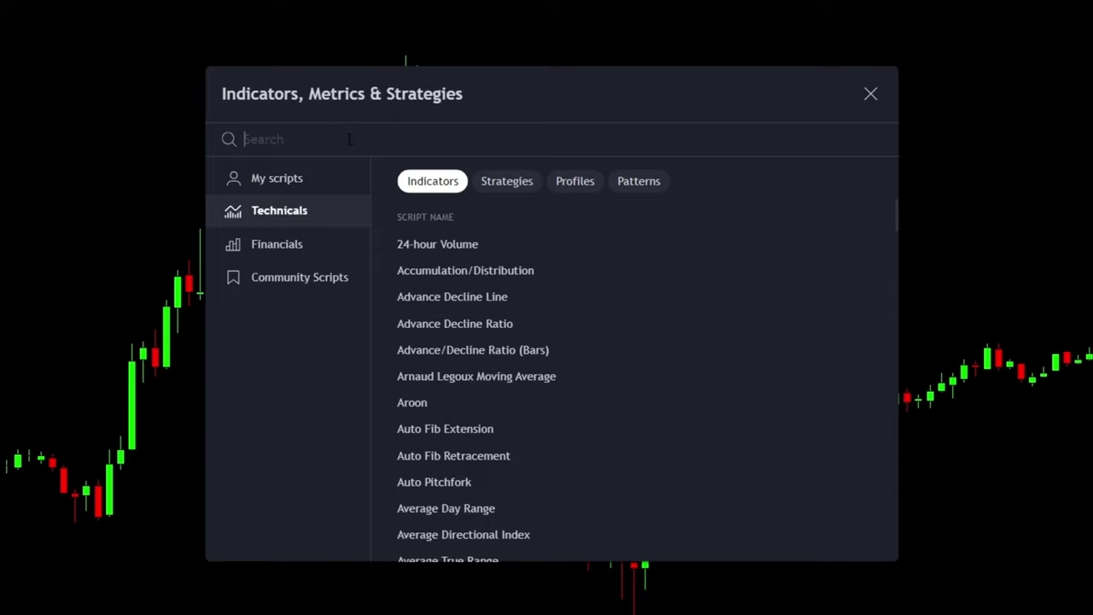
text(LuxA)
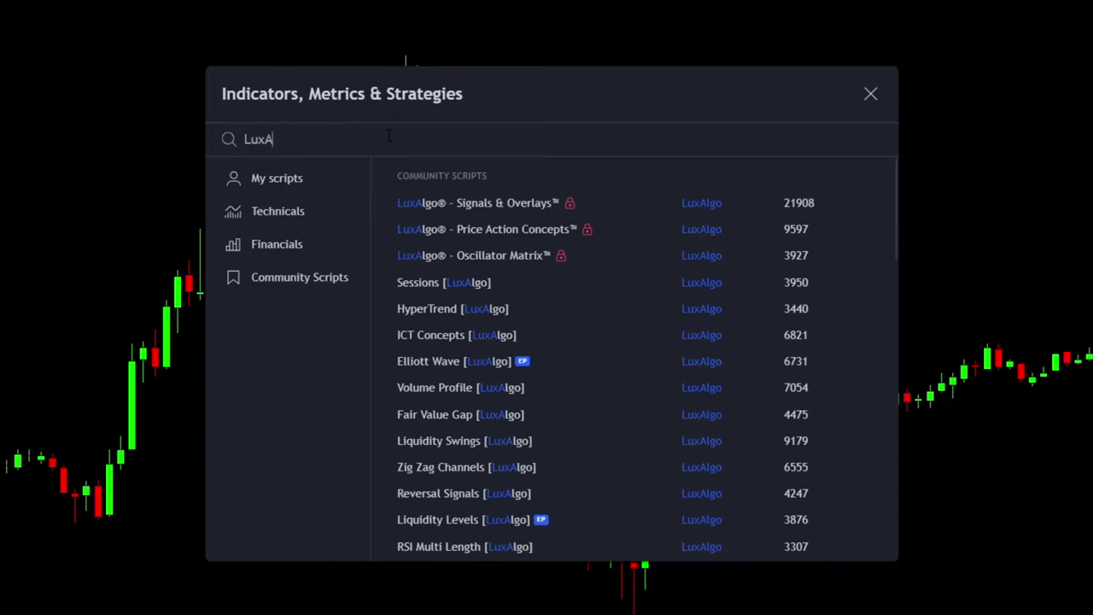
text(lg range)
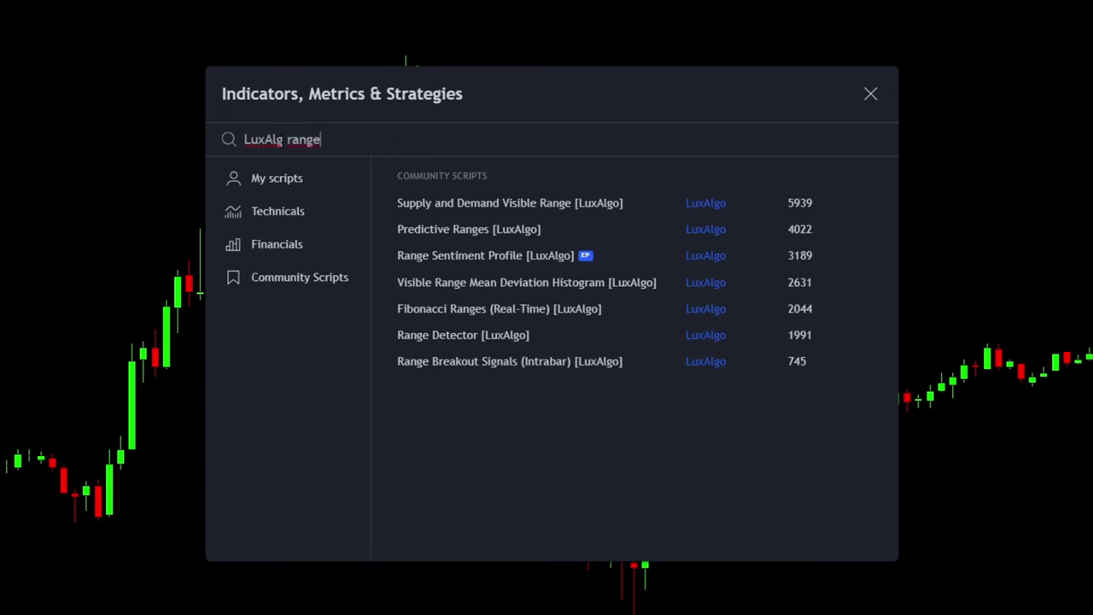
key(Left)
key(Left)
key(Left)
key(Left)
key(Left)
key(Left)
text(o)
drag(291, 139, 224, 140)
key(End)
text(detector)
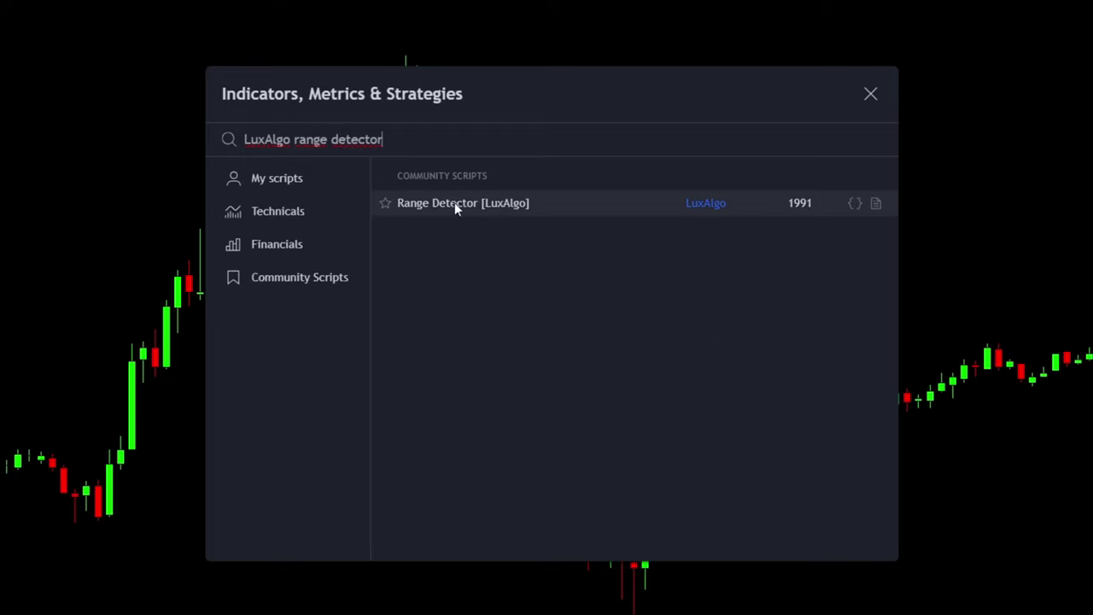
click(552, 202)
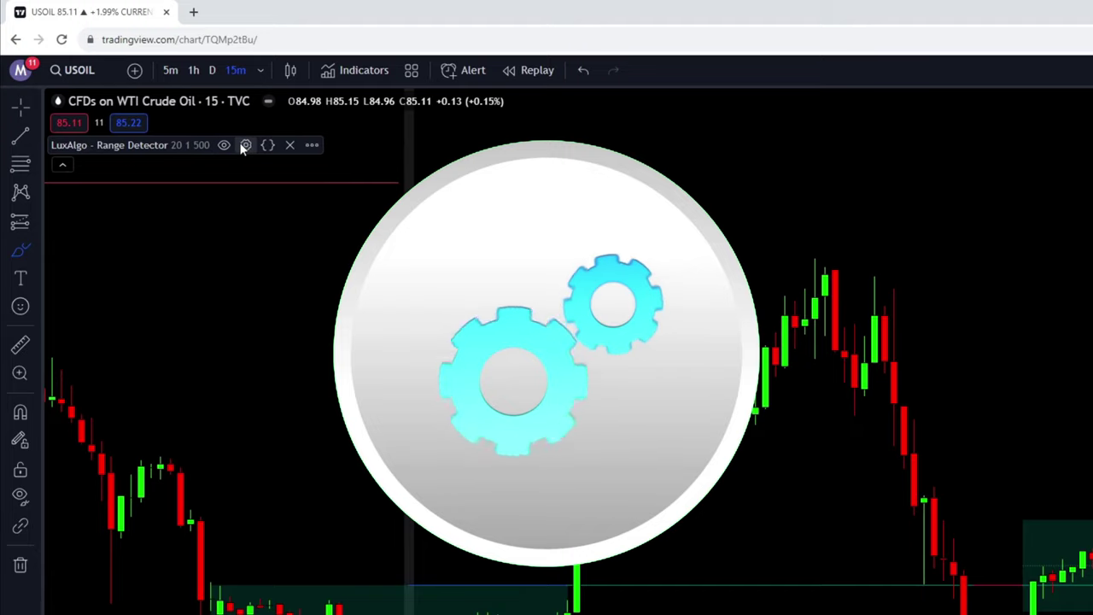
Open the Range Detector's settings and set its Minimum Range Length to 30
click(246, 145)
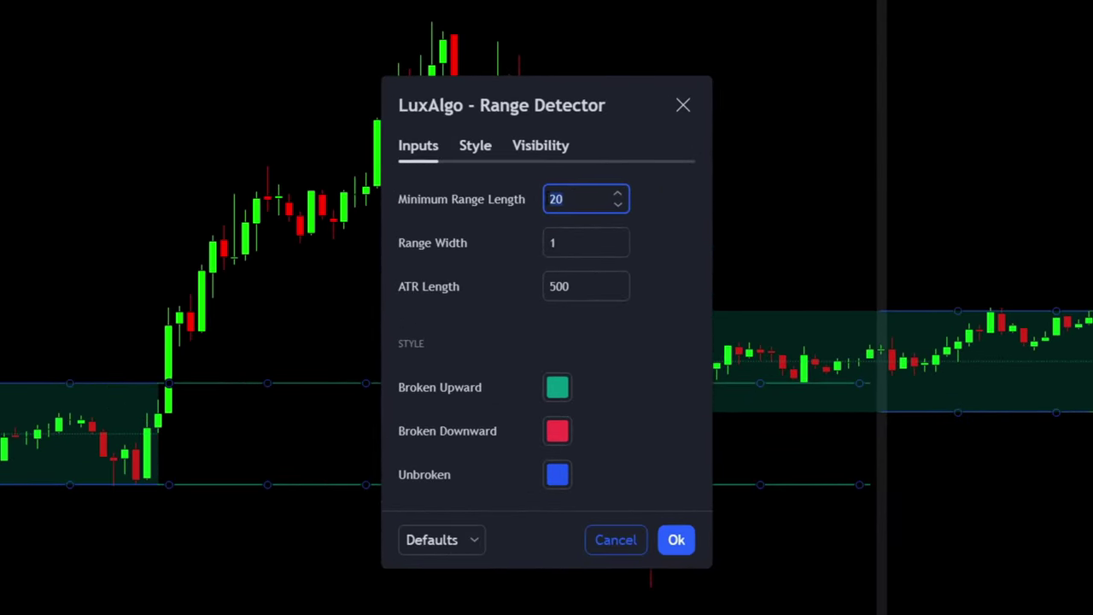
text(100)
key(BackSpace)
key(BackSpace)
key(BackSpace)
text(30)
drag(597, 200, 541, 203)
Try Range Width values of 2 and 0.9 in the Range Detector's settings, and restore it to 1
drag(554, 242, 542, 243)
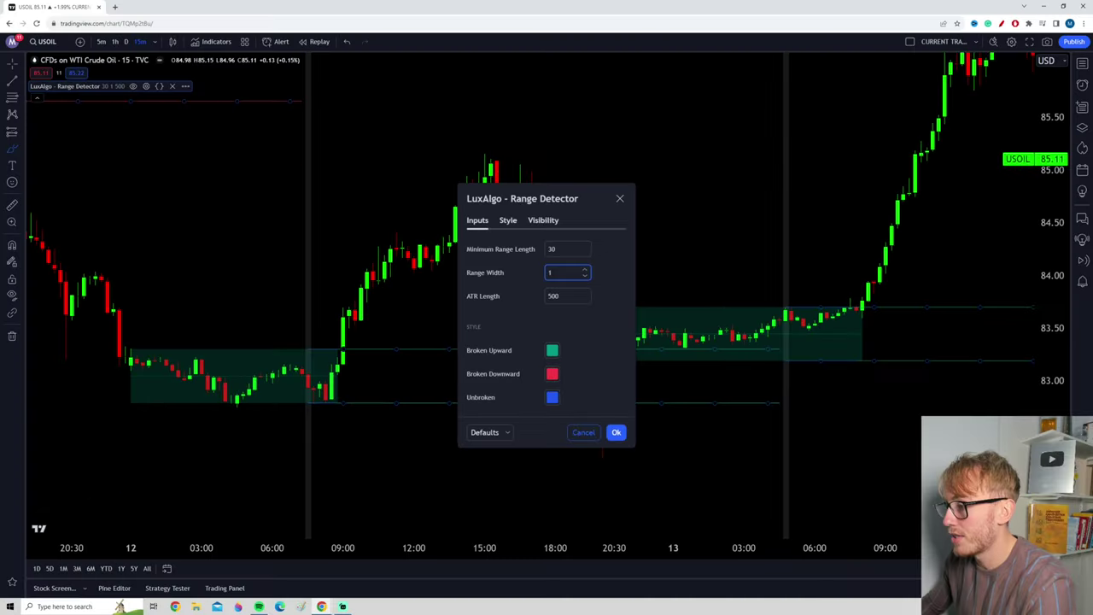
text(2)
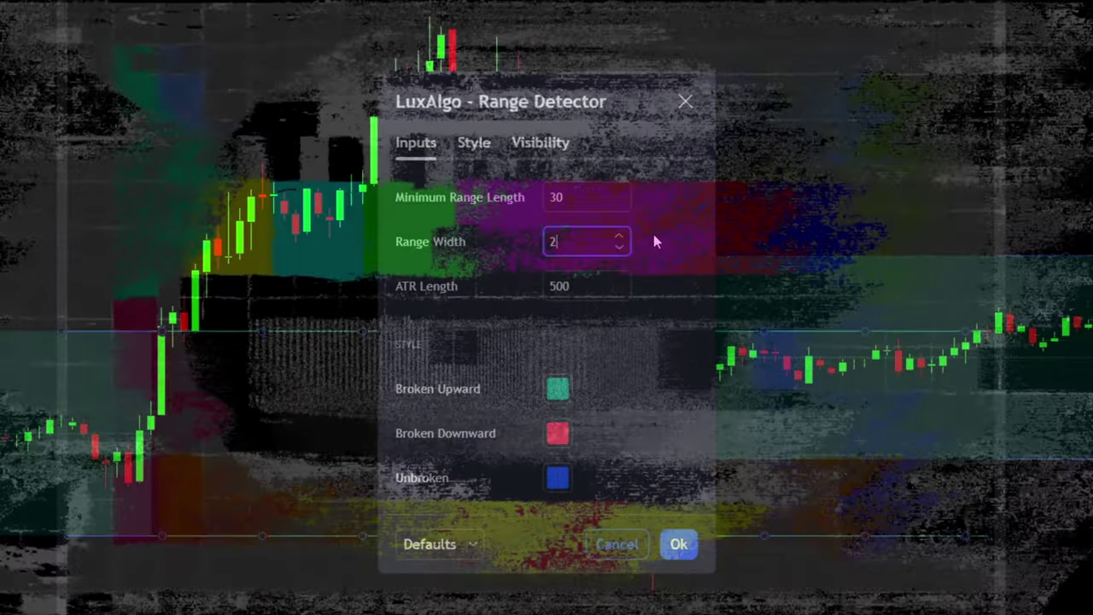
text(0.9)
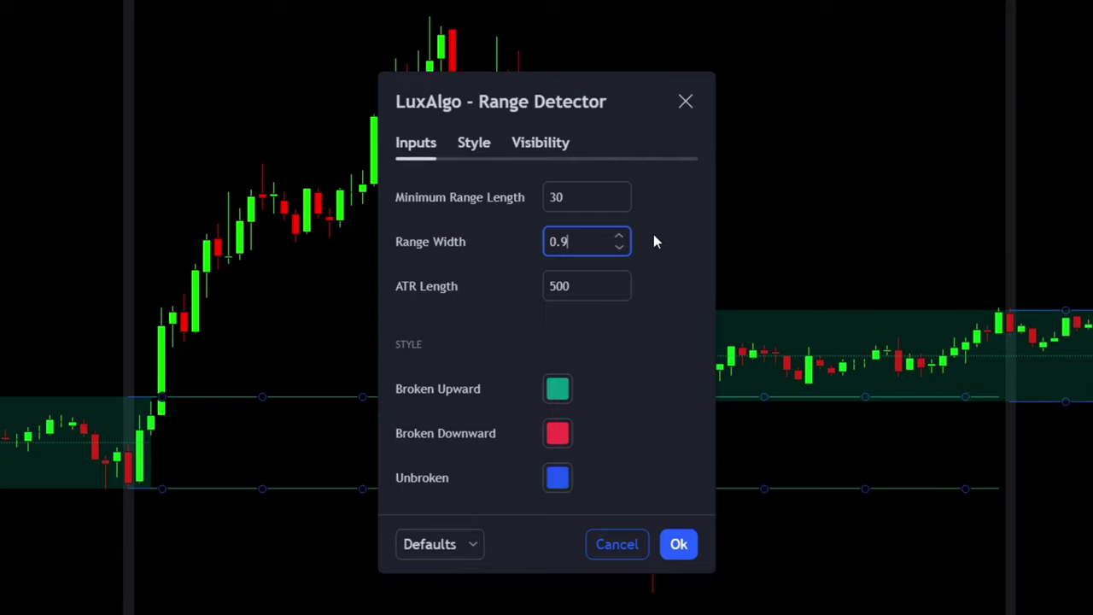
key(BackSpace)
key(BackSpace)
key(BackSpace)
text(1)
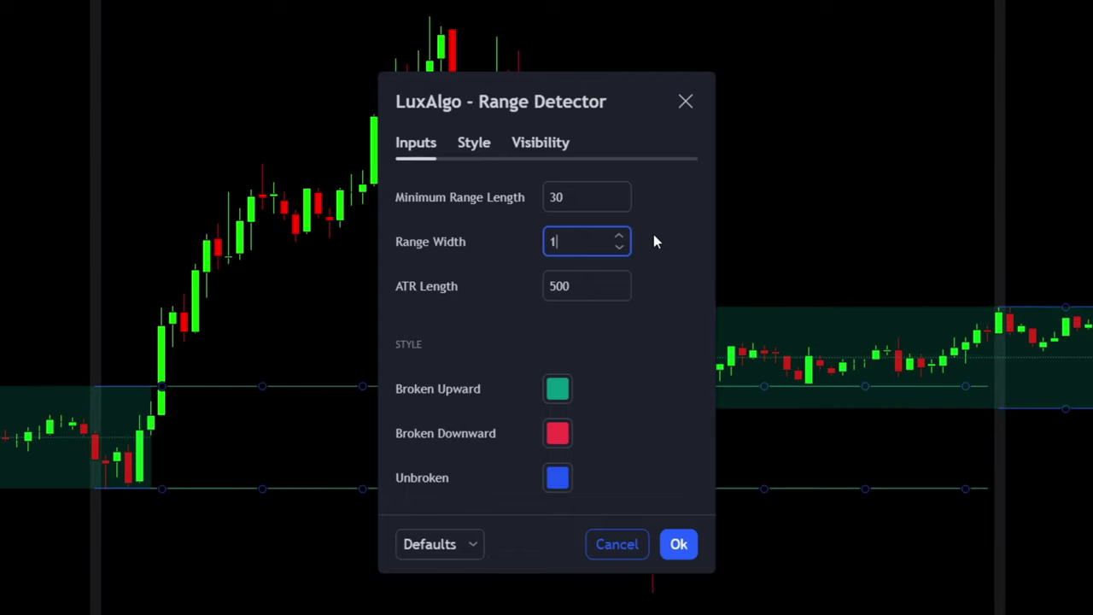
Set the Range Detector's ATR Length to 200
key(Tab)
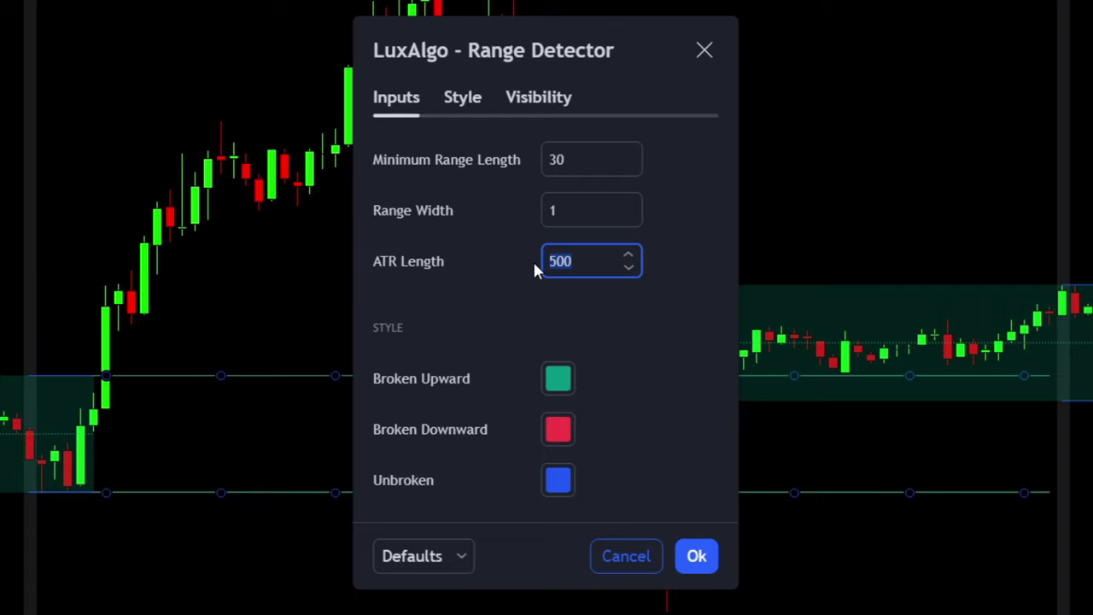
text(200)
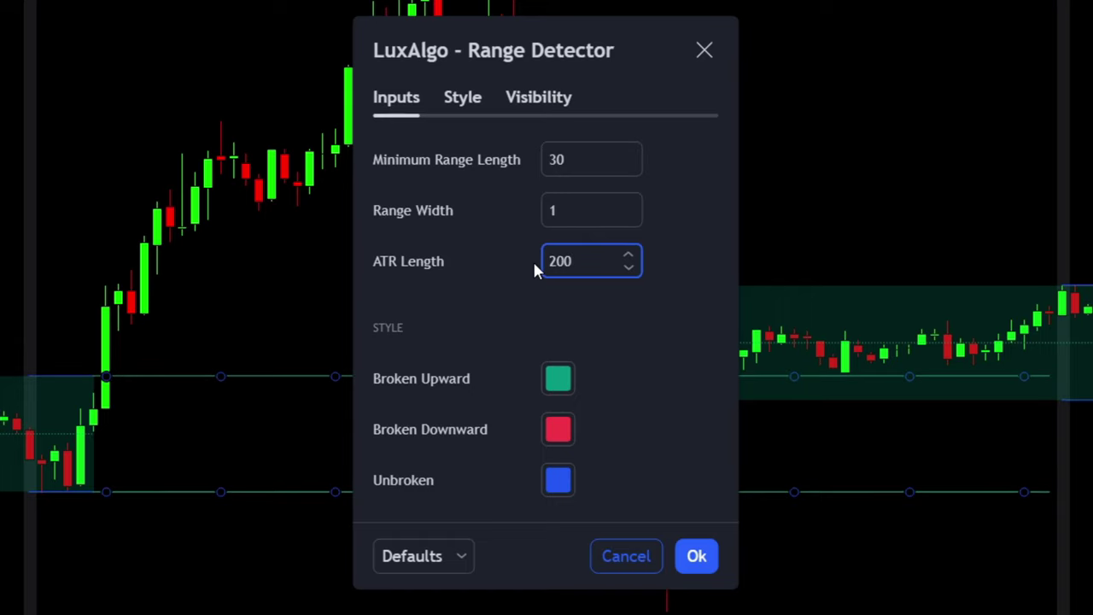
double_click(596, 268)
click(578, 262)
key(ctrl+a)
click(578, 269)
drag(583, 266, 523, 265)
click(578, 313)
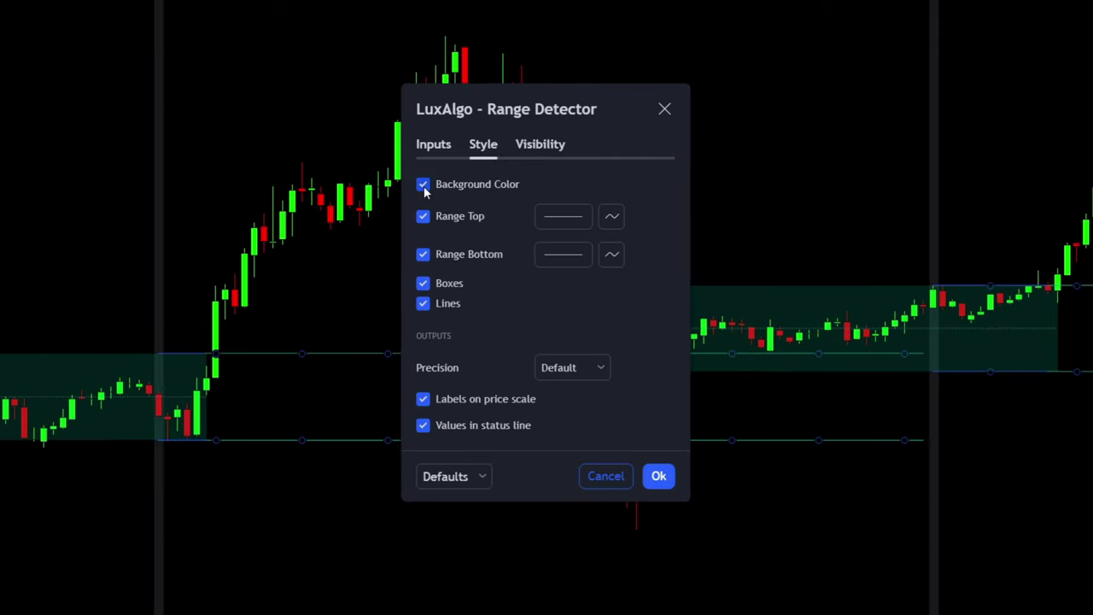
Turn the Range Detector's Background Color style off and back on
click(423, 186)
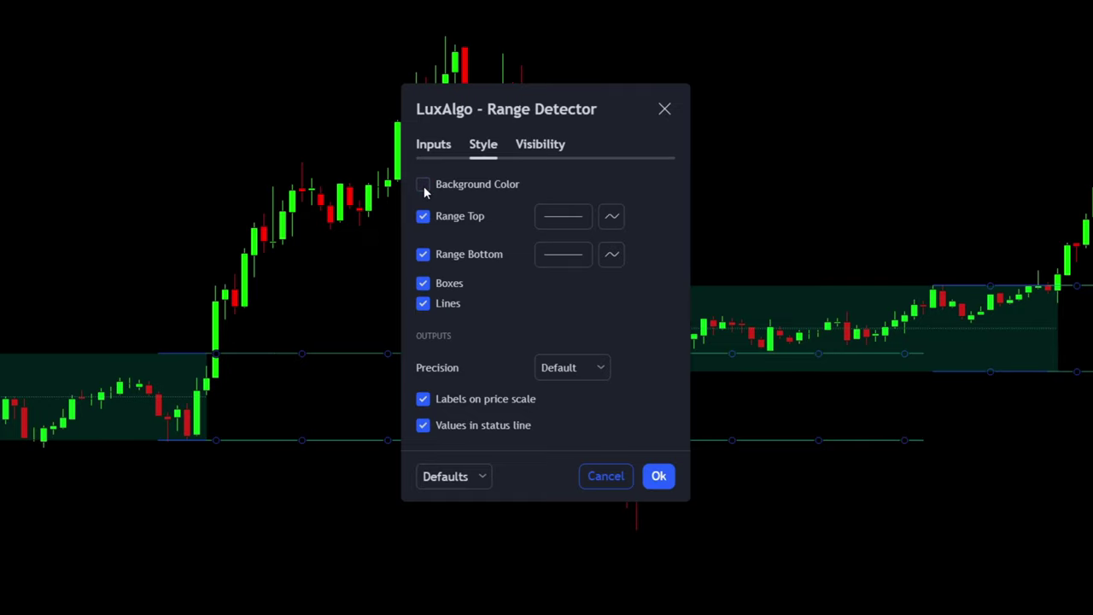
click(424, 186)
Circle the grey vertical band at the end of the 12 October range with the Brush, and delete the drawing
click(23, 155)
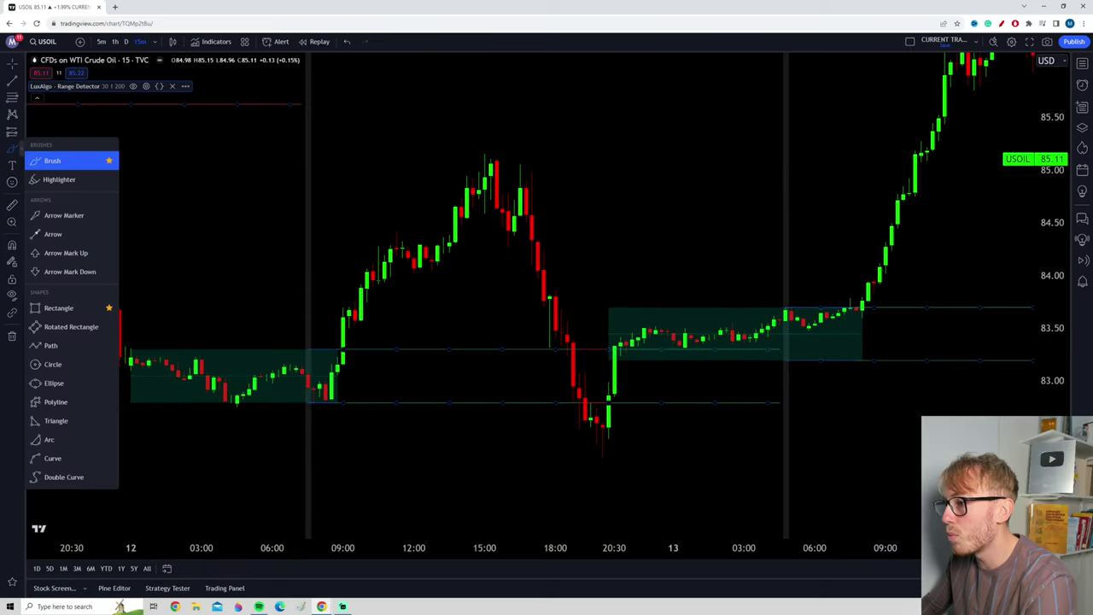
click(49, 157)
mouse_move(332, 188)
mouse_down()
mouse_move(276, 268)
mouse_move(362, 237)
mouse_move(333, 178)
mouse_up()
mouse_move(724, 273)
mouse_down()
mouse_move(768, 390)
mouse_move(832, 333)
mouse_move(766, 228)
mouse_up()
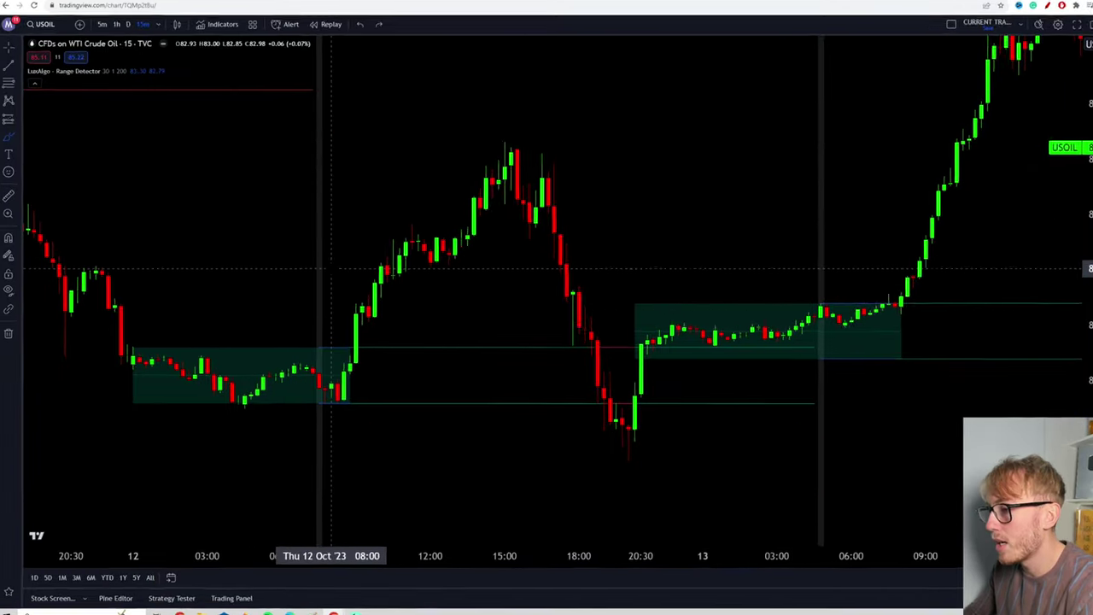
mouse_move(319, 283)
mouse_down()
mouse_move(303, 229)
mouse_move(284, 425)
mouse_up()
mouse_move(507, 472)
mouse_down()
mouse_move(580, 551)
mouse_move(607, 179)
mouse_move(595, 56)
mouse_up()
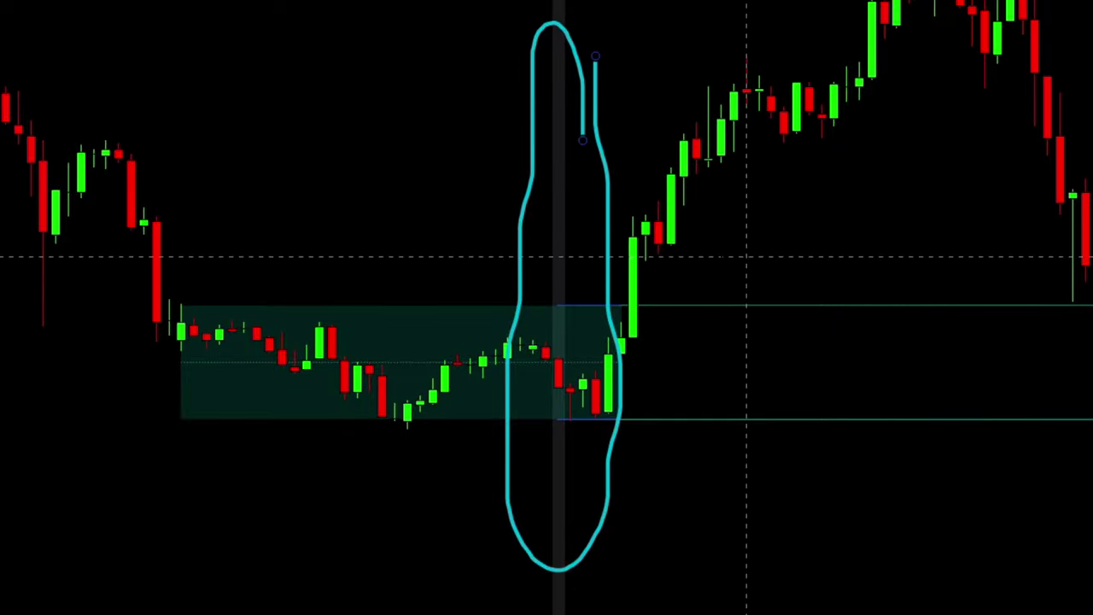
key(Delete)
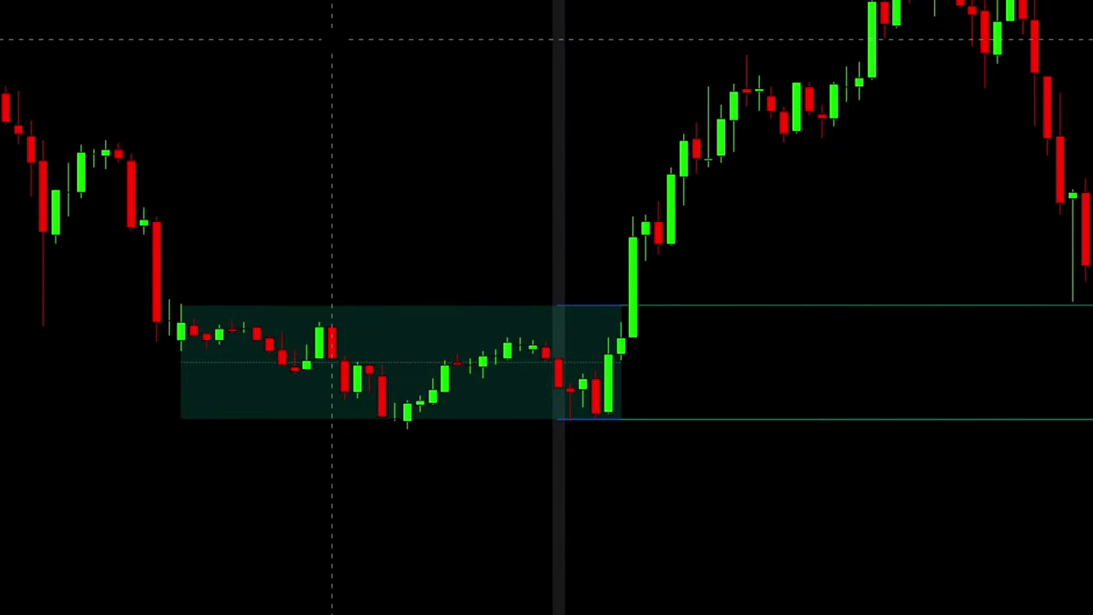
Brush a small loop around the candles where the grey band crosses the first range, and remove the strokes
mouse_move(332, 39)
mouse_down()
mouse_move(498, 222)
mouse_move(381, 178)
mouse_up()
key(Delete)
mouse_move(584, 343)
mouse_down()
mouse_move(544, 333)
mouse_move(532, 407)
mouse_move(583, 402)
mouse_move(580, 343)
mouse_up()
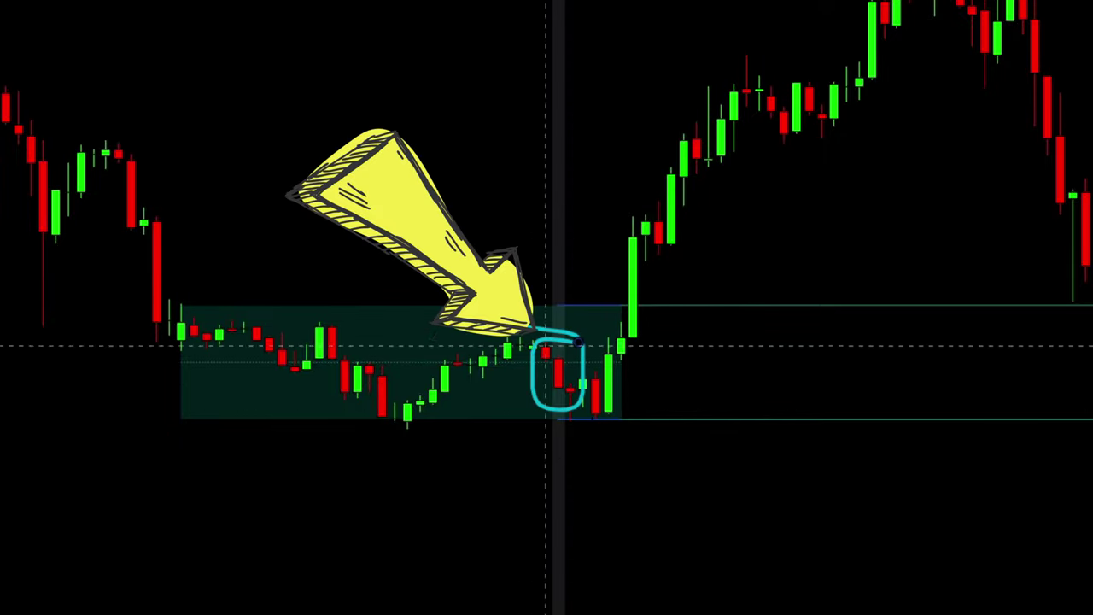
mouse_move(205, 407)
mouse_down()
mouse_move(469, 345)
mouse_move(695, 402)
mouse_up()
key(Delete)
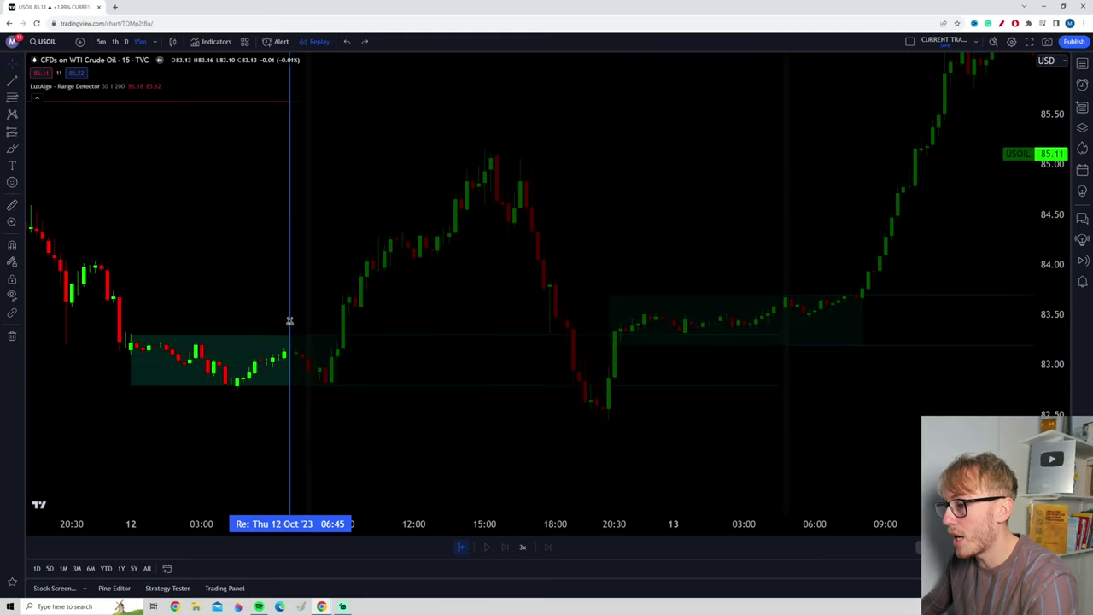
Start a bar replay of the chart from Thu 12 Oct '23 06:45, inside the first range
click(294, 319)
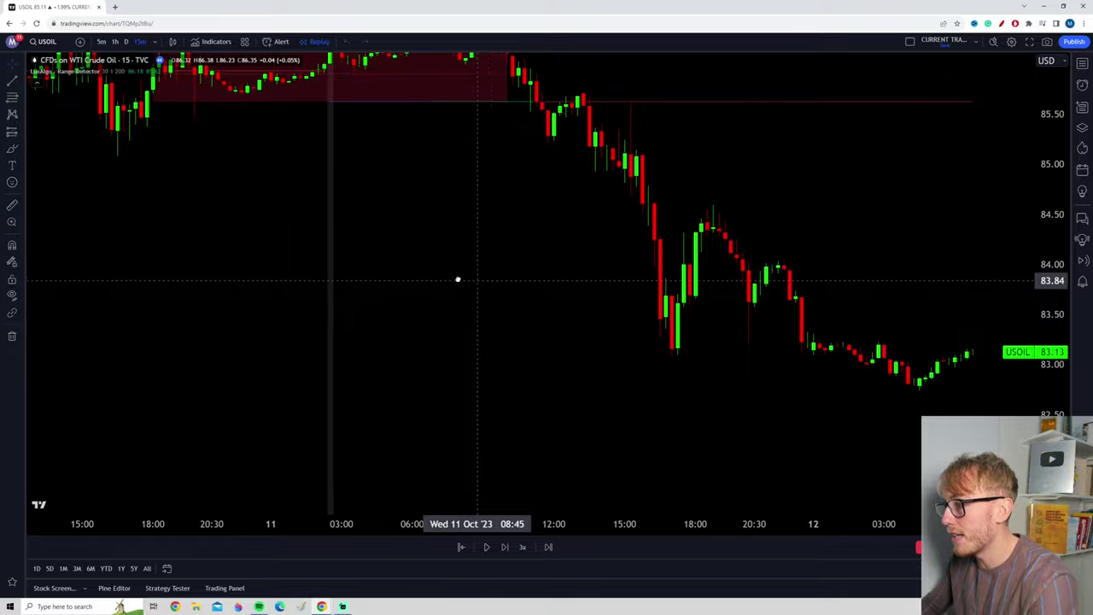
drag(458, 280, 37, 249)
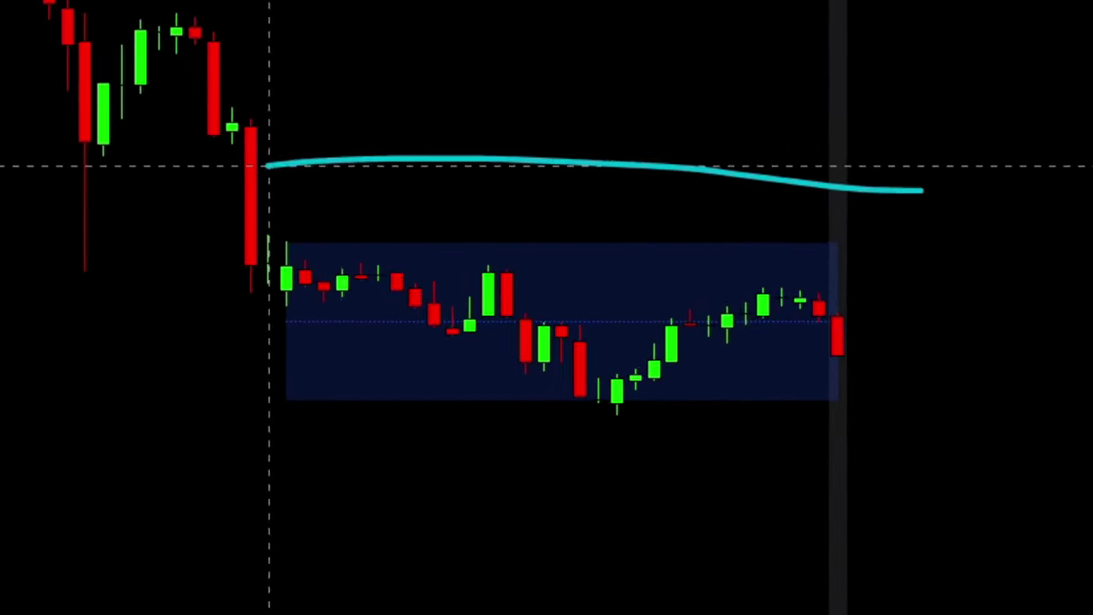
Mark the detected range and its upward breakout in the replay with temporary Brush strokes
mouse_move(306, 403)
mouse_down()
mouse_move(432, 225)
mouse_move(523, 402)
mouse_move(708, 325)
mouse_move(833, 245)
mouse_up()
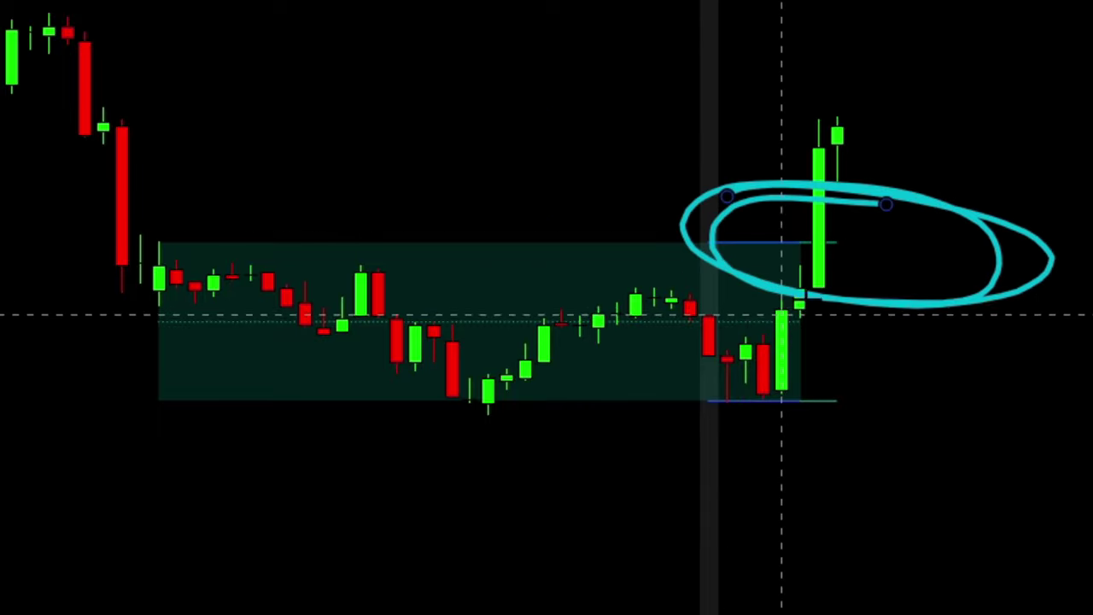
mouse_move(905, 95)
mouse_down()
mouse_move(707, 305)
mouse_move(964, 71)
mouse_up()
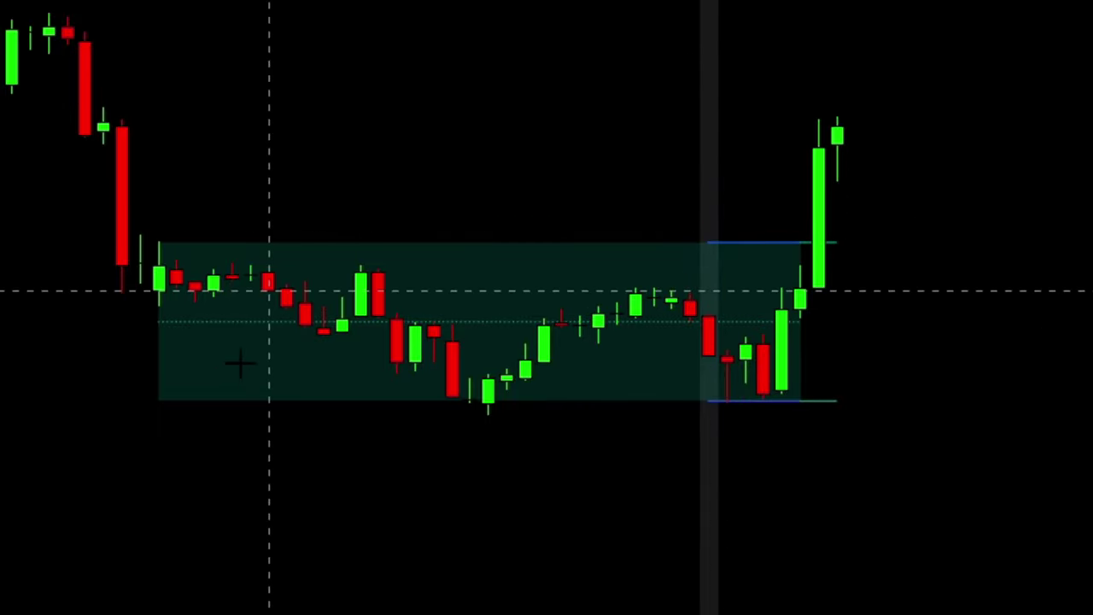
mouse_move(200, 393)
mouse_down()
mouse_move(488, 310)
mouse_move(928, 371)
mouse_up()
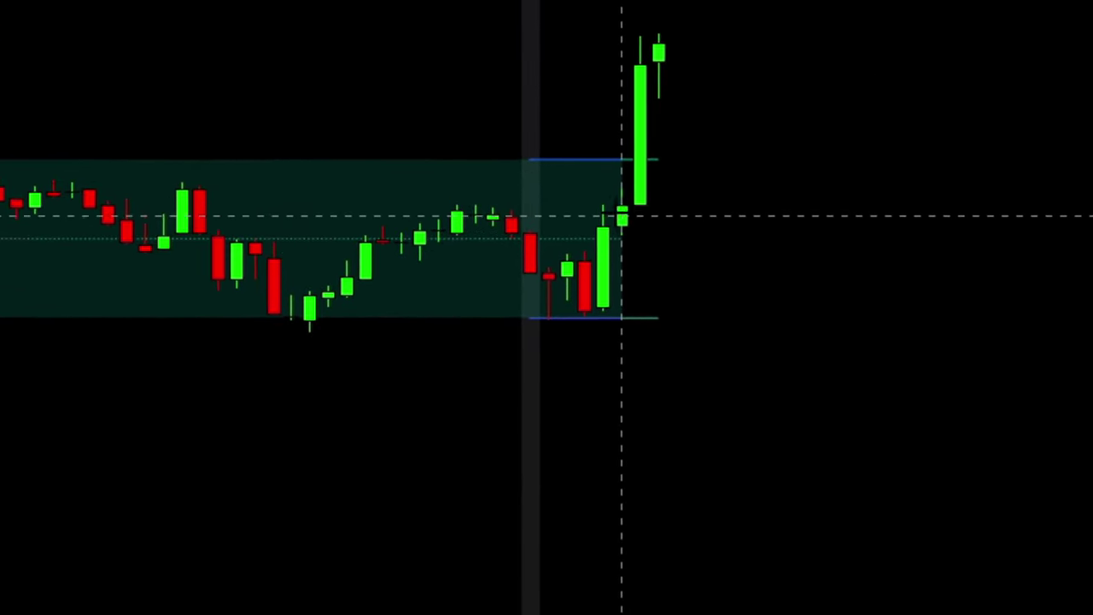
mouse_move(618, 214)
mouse_down()
mouse_move(897, 556)
mouse_move(1086, 268)
mouse_up()
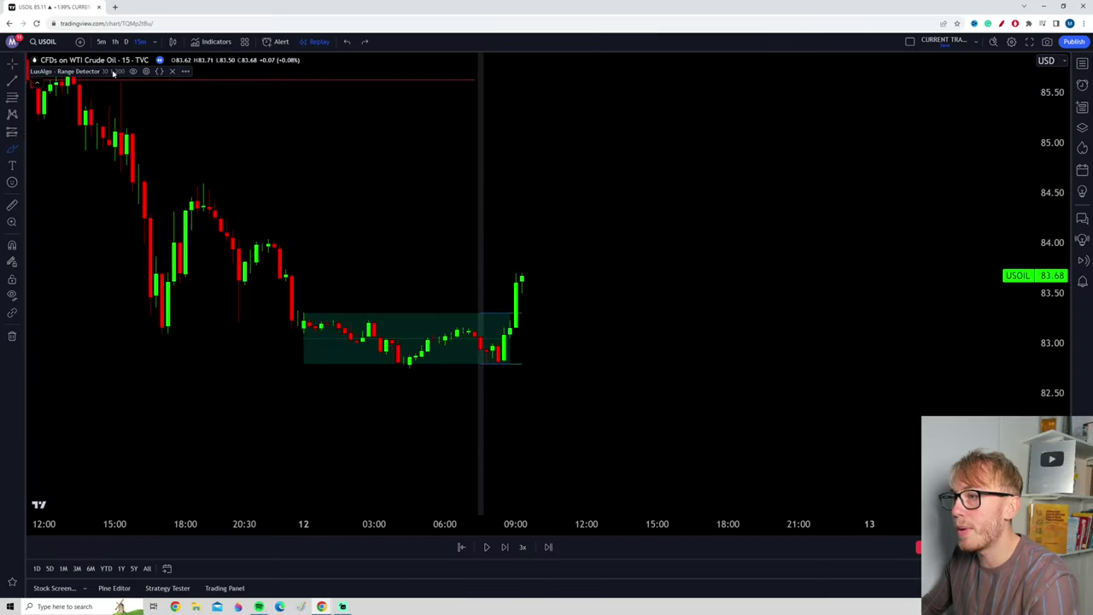
Toggle the Range Top and Boxes options off and back on in the Range Detector's style settings
click(148, 73)
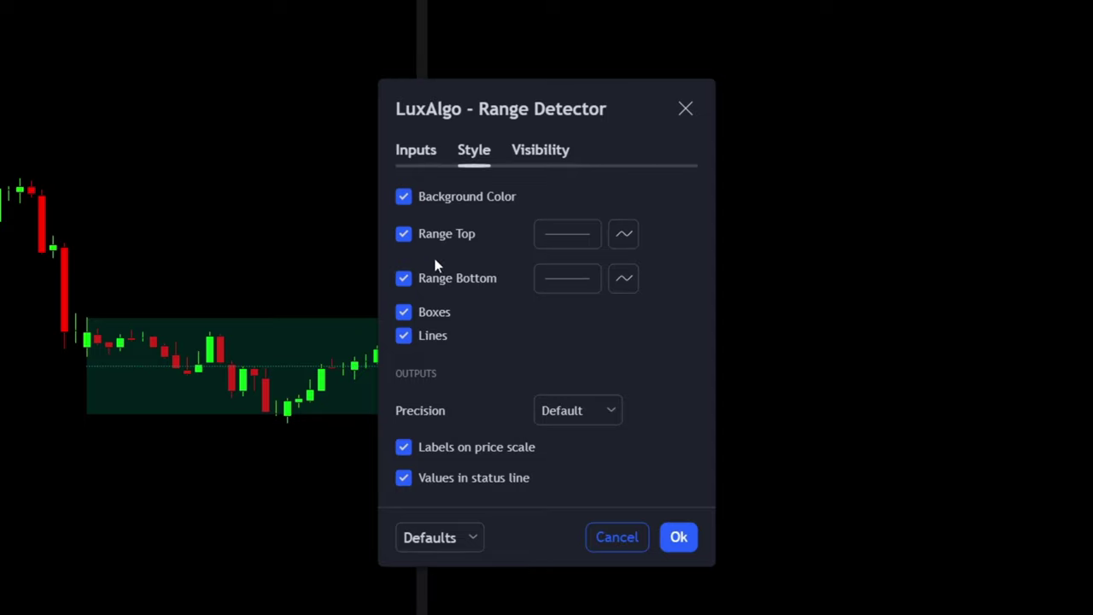
click(404, 237)
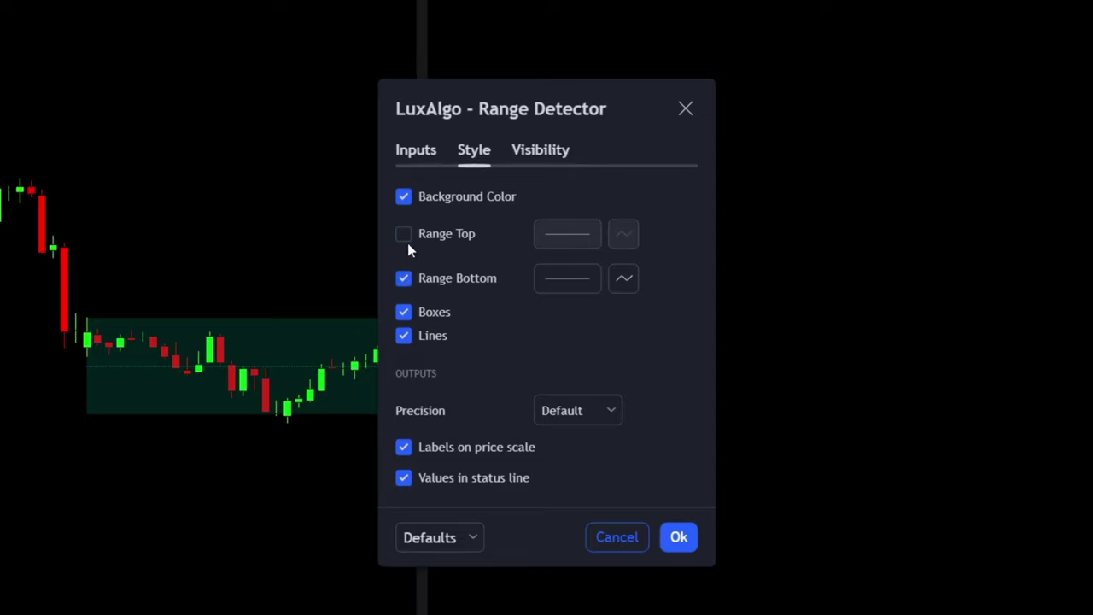
click(405, 243)
click(404, 312)
click(404, 312)
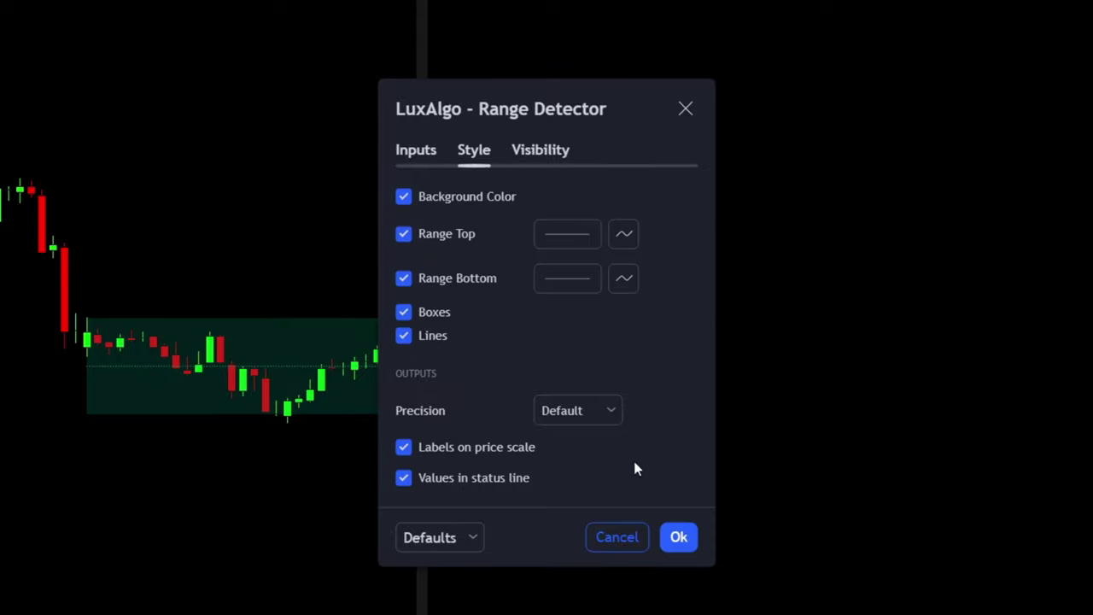
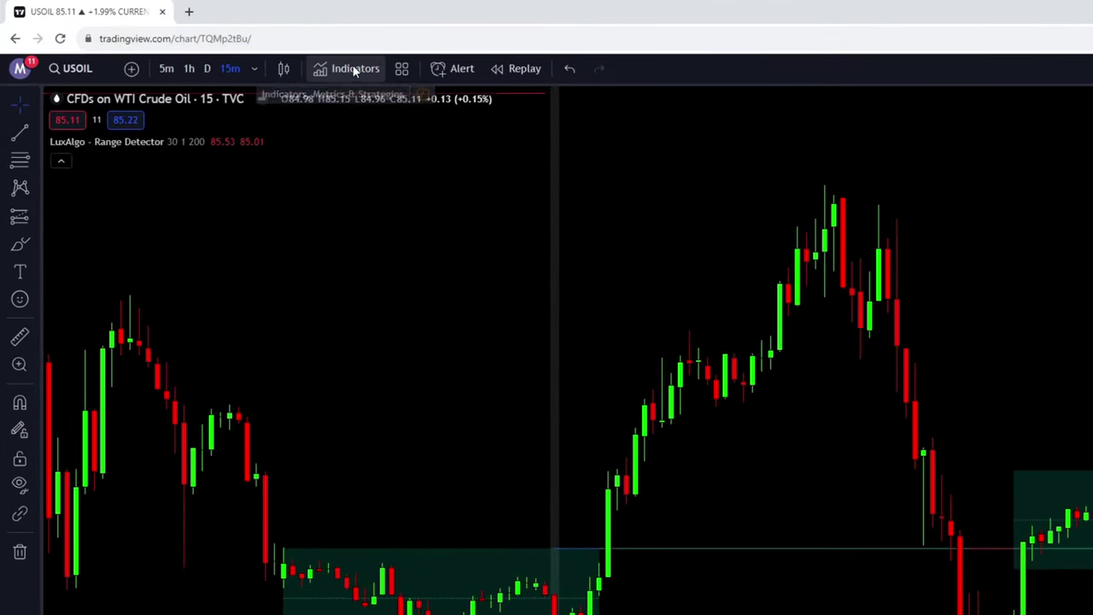
Search the indicator library for "volume" and add the Volume technical indicator to the chart
click(355, 71)
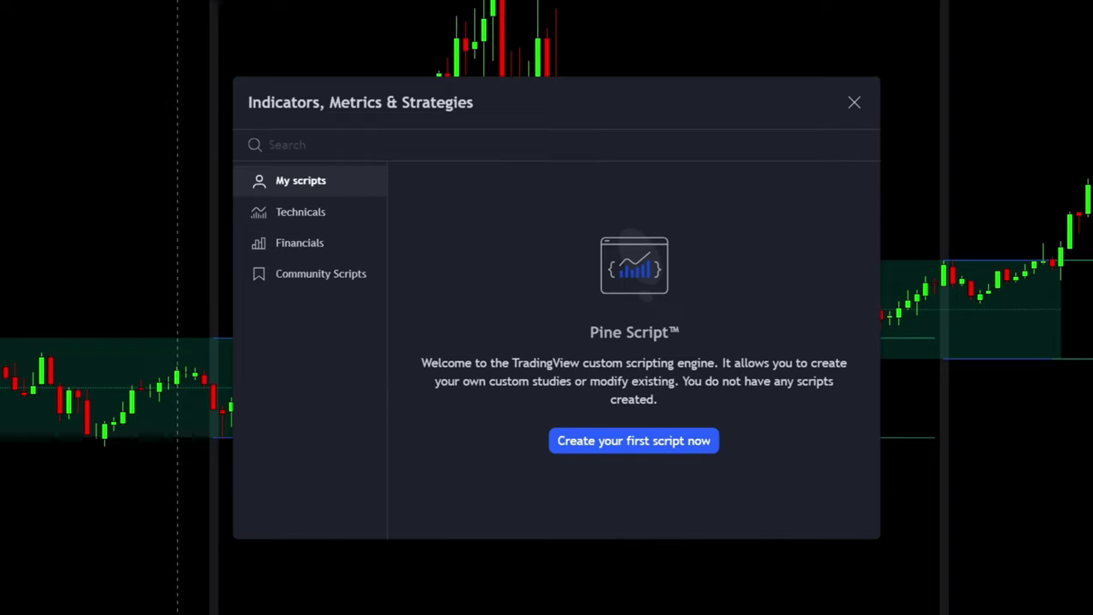
text(volume)
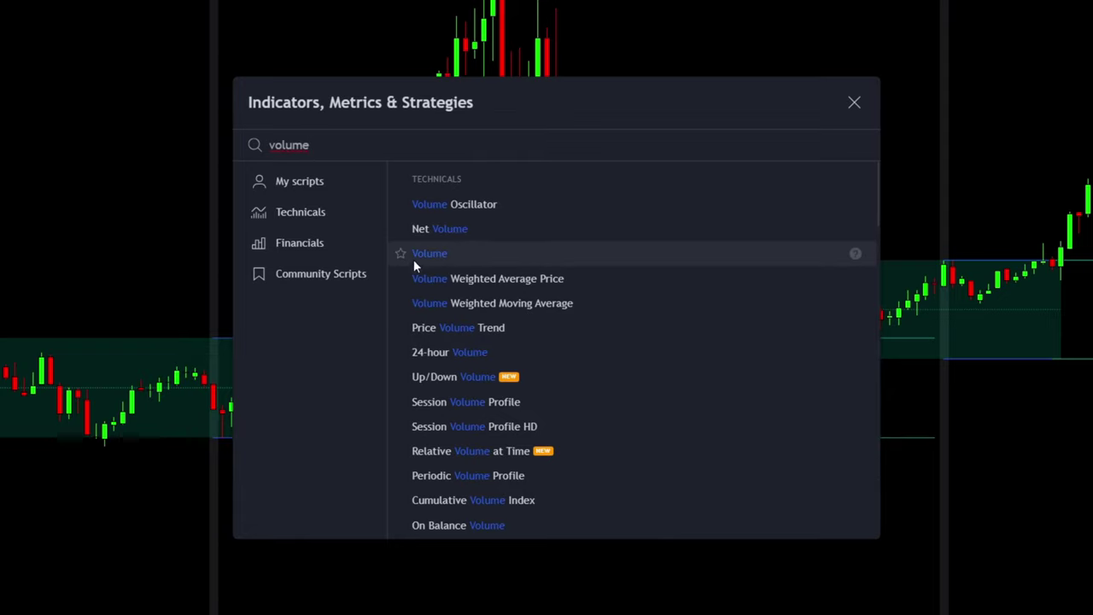
click(446, 253)
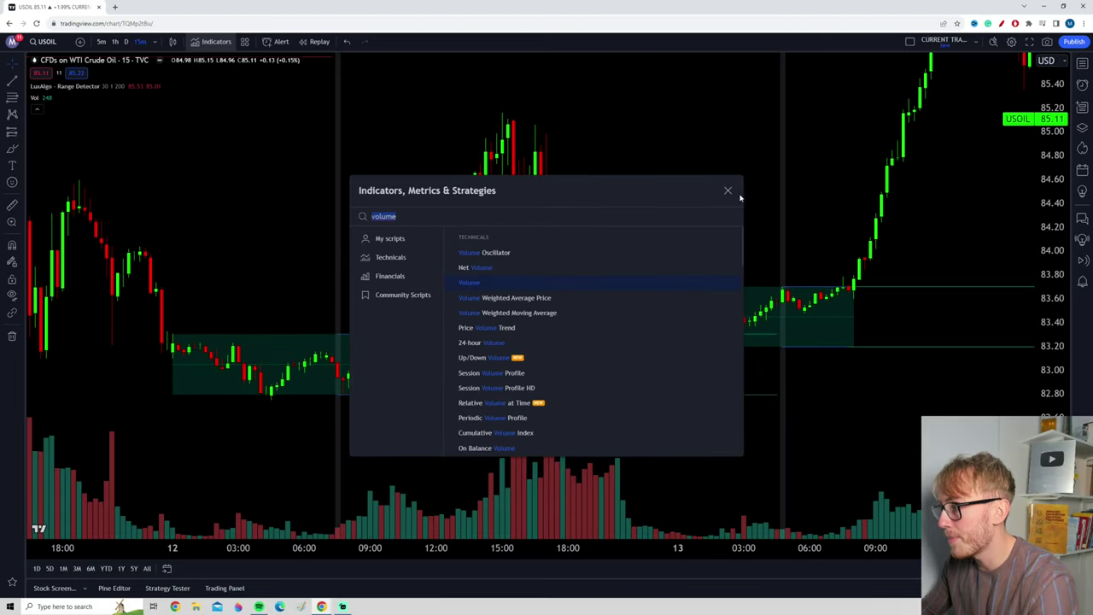
click(728, 191)
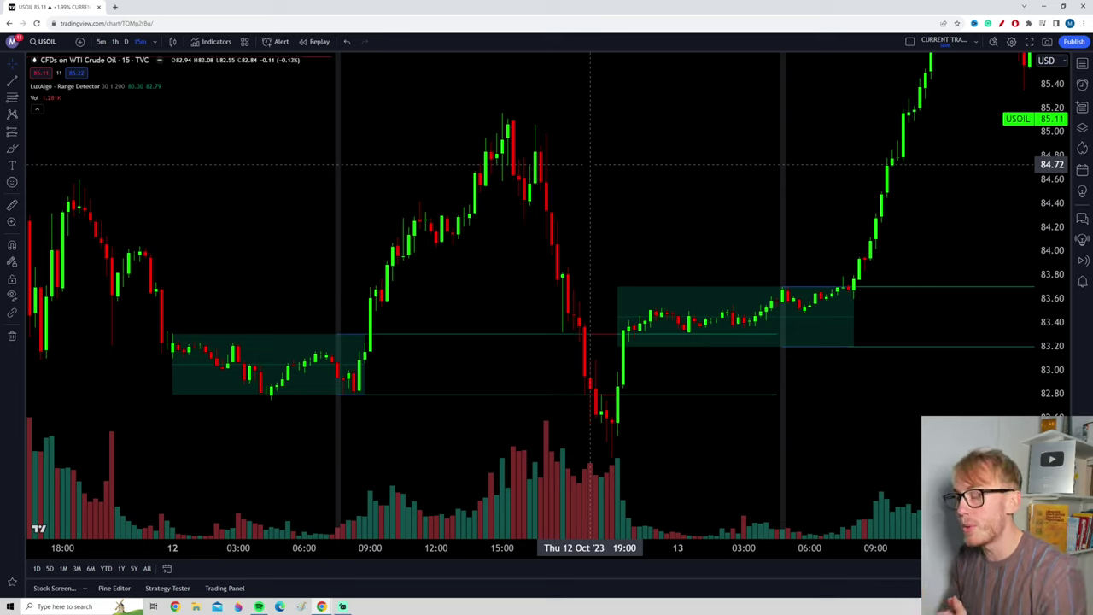
click(19, 63)
drag(199, 171, 415, 171)
scroll(334, 174, up, 2)
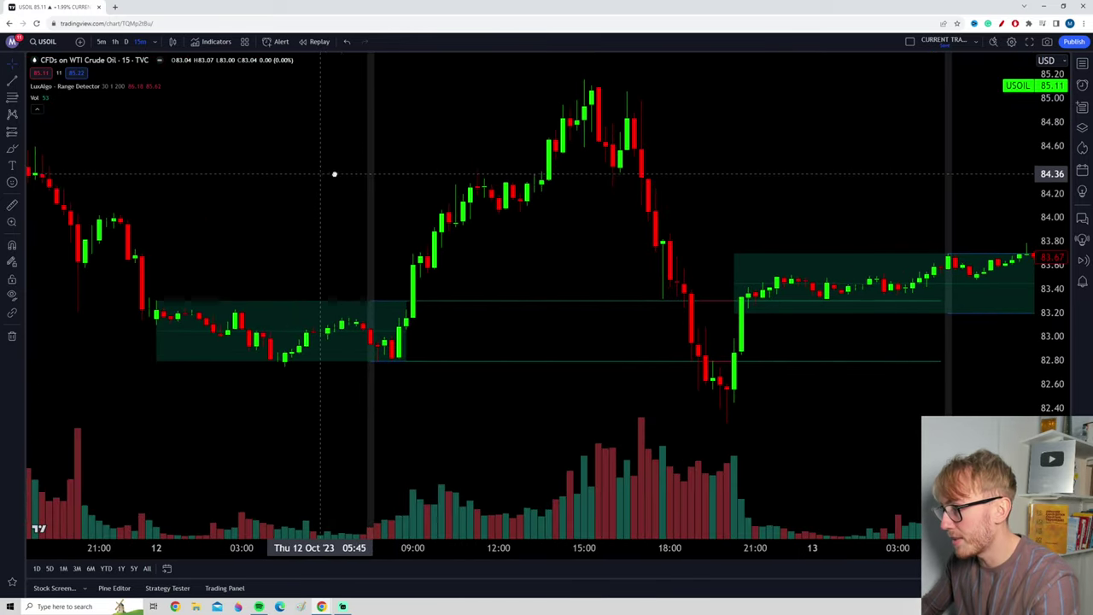
Circle the first detected range and underline the low volume bars beneath it with temporary Brush strokes
scroll(74, 89, up, 2)
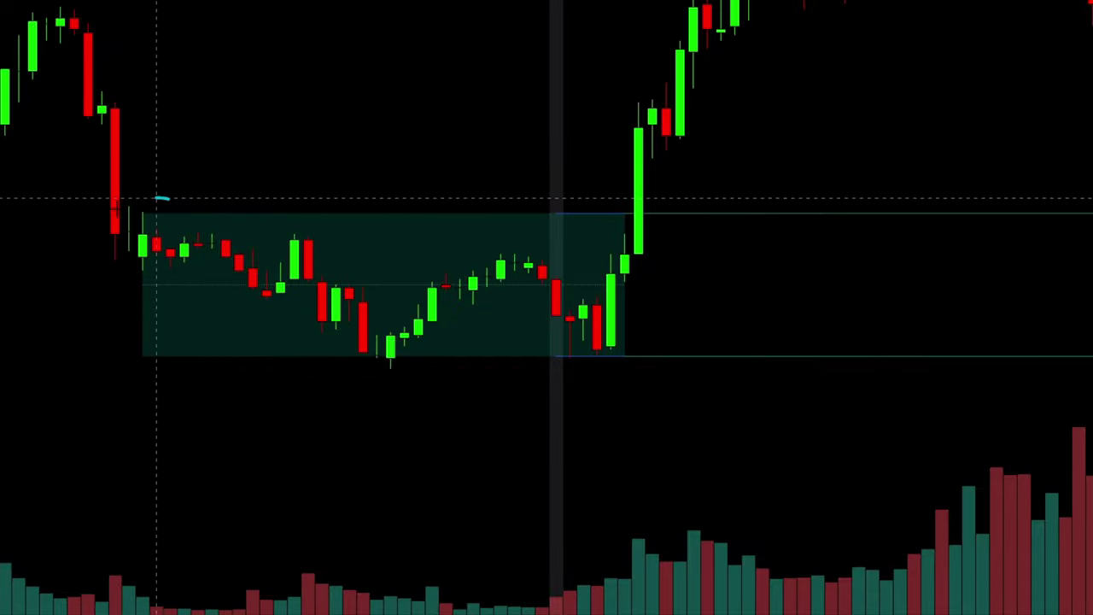
mouse_move(636, 311)
mouse_down()
mouse_move(568, 316)
mouse_move(636, 312)
mouse_up()
mouse_move(142, 361)
mouse_down()
mouse_move(168, 329)
mouse_move(267, 265)
mouse_up()
mouse_move(335, 303)
mouse_down()
mouse_move(417, 253)
mouse_move(541, 234)
mouse_move(621, 319)
mouse_up()
mouse_move(527, 216)
mouse_down()
mouse_move(227, 214)
mouse_move(225, 362)
mouse_move(503, 215)
mouse_move(550, 292)
mouse_up()
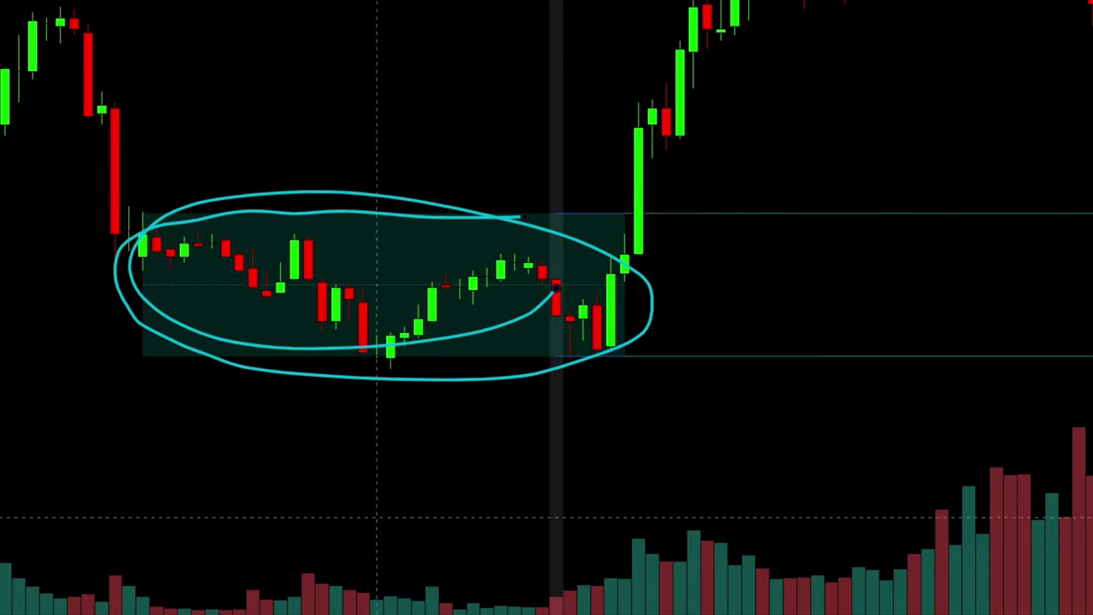
mouse_move(432, 522)
mouse_down()
mouse_move(127, 523)
mouse_move(141, 608)
mouse_move(501, 603)
mouse_move(322, 532)
mouse_move(137, 546)
mouse_move(390, 570)
mouse_move(563, 562)
mouse_move(198, 568)
mouse_move(561, 565)
mouse_up()
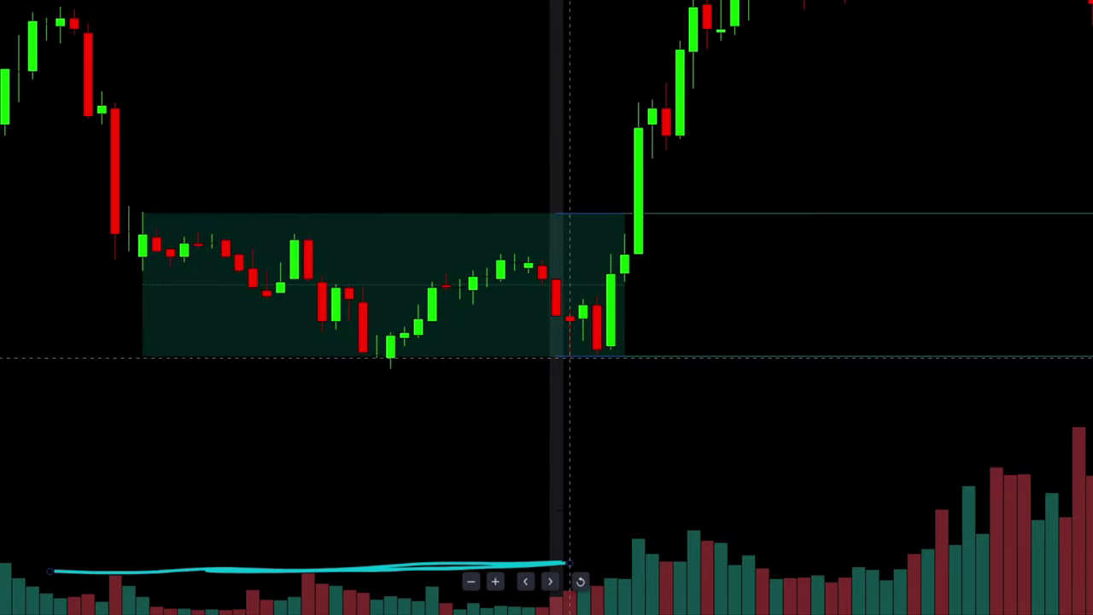
Circle the first range's tall breakout candle and the candles inside the range with temporary Brush strokes, deleting the earlier loops
scroll(542, 481, up, 2)
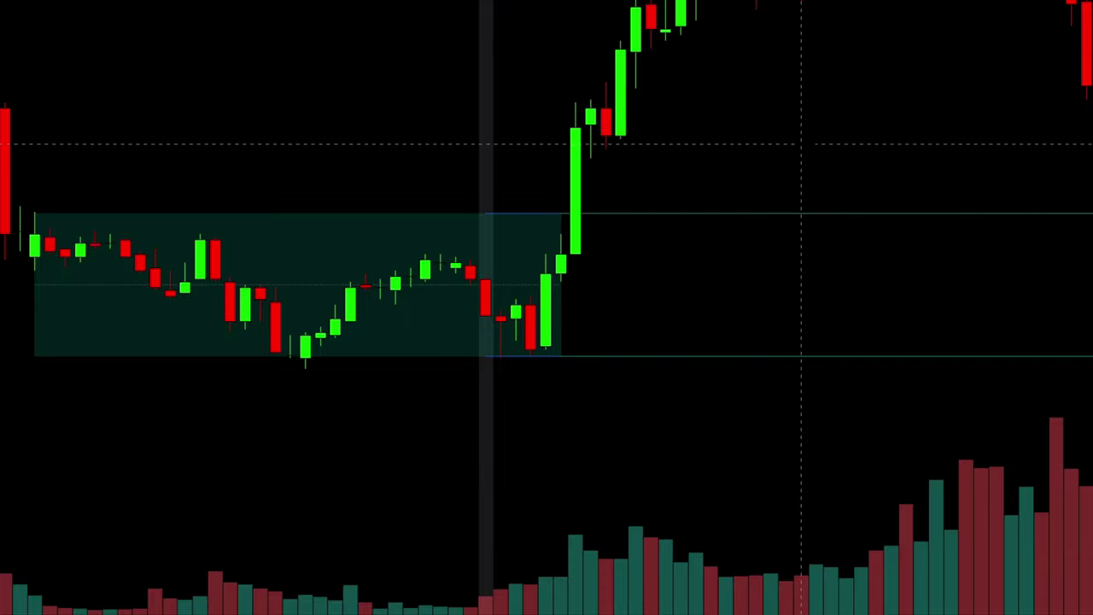
mouse_move(817, 139)
mouse_down()
mouse_move(587, 171)
mouse_move(652, 134)
mouse_up()
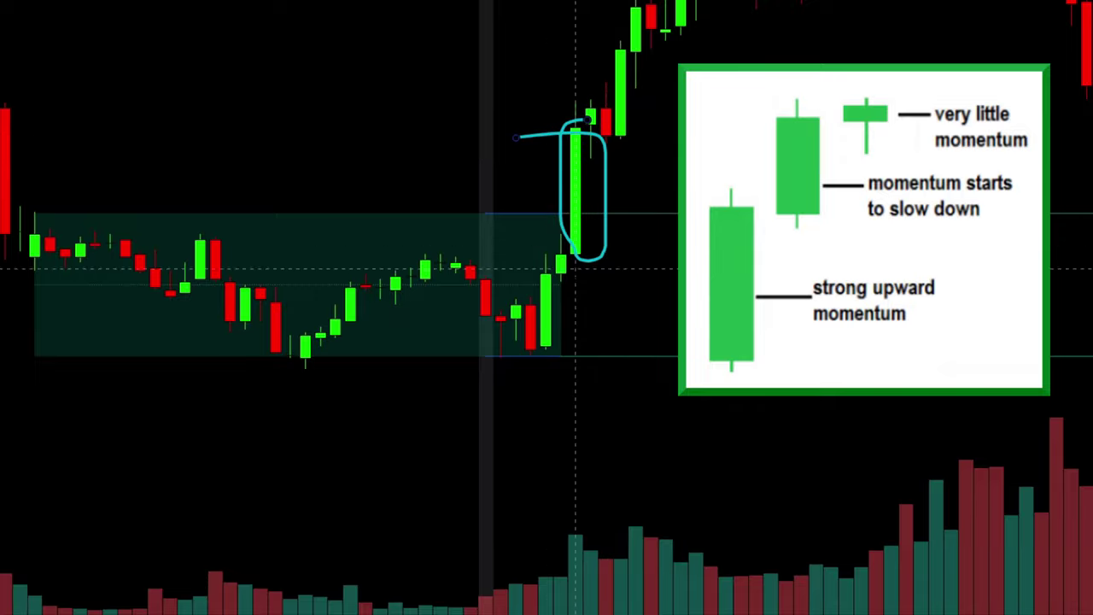
mouse_move(512, 229)
mouse_down()
mouse_move(229, 237)
mouse_move(349, 348)
mouse_move(155, 243)
mouse_move(334, 205)
mouse_up()
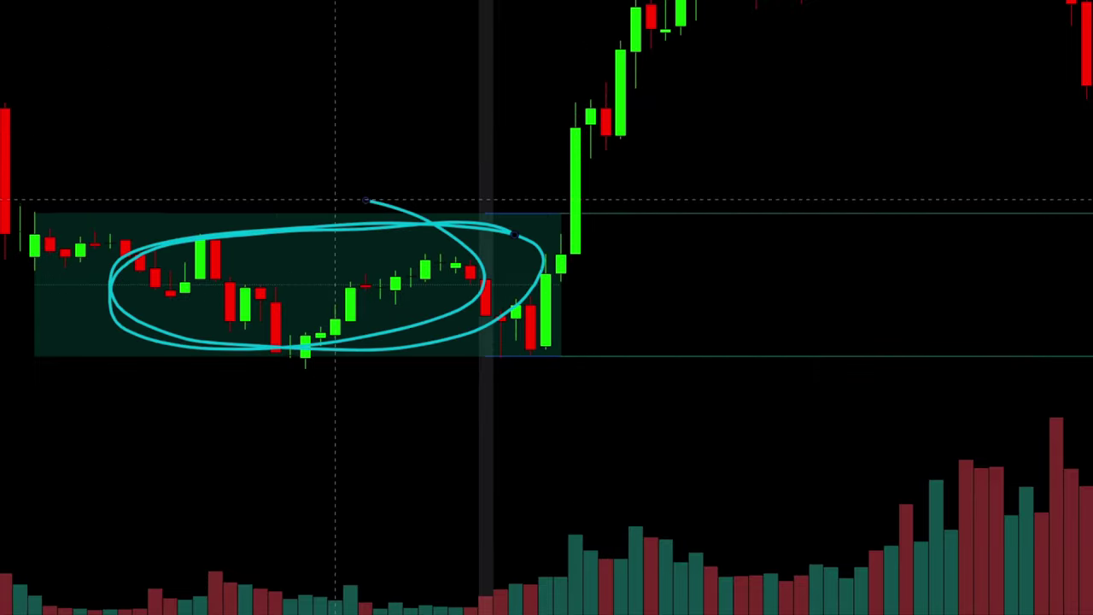
drag(588, 122, 547, 117)
drag(560, 262, 605, 127)
mouse_move(335, 224)
mouse_down()
mouse_move(366, 349)
mouse_move(171, 315)
mouse_move(184, 284)
mouse_up()
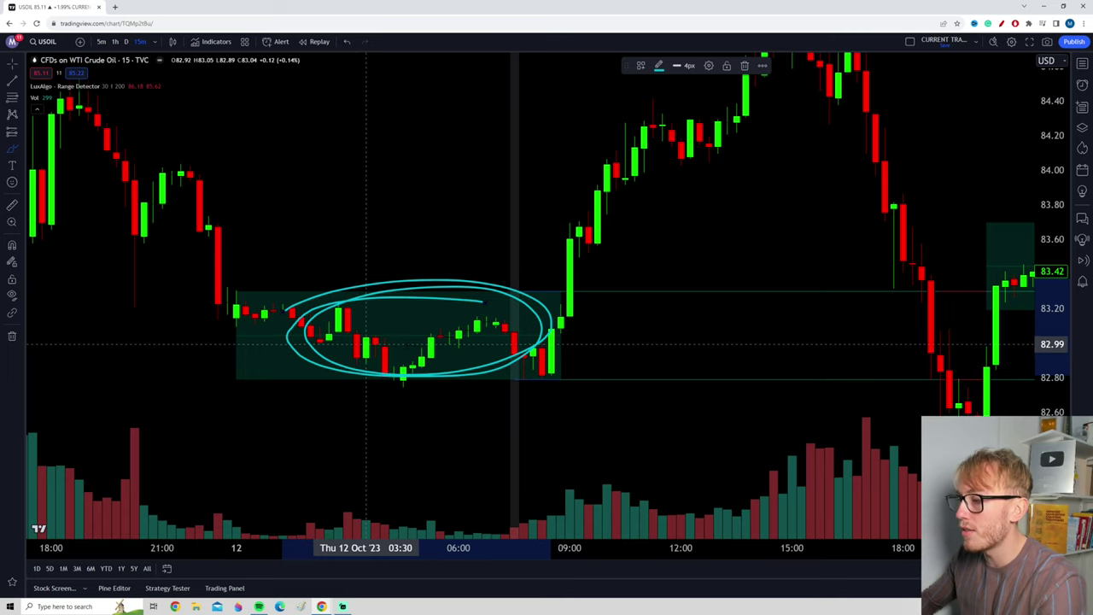
key(Delete)
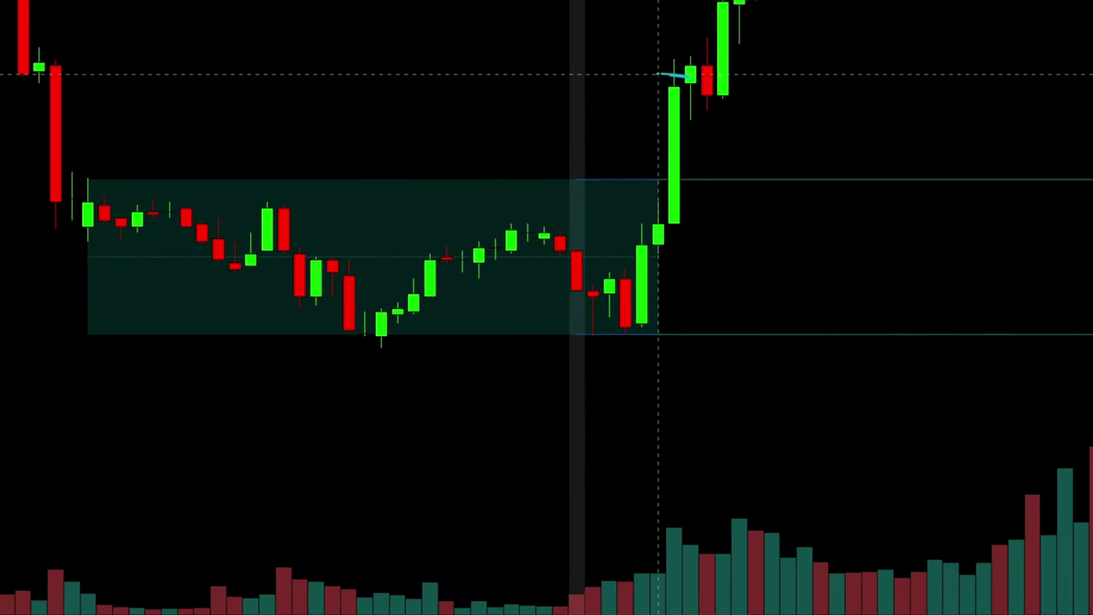
drag(657, 237, 688, 128)
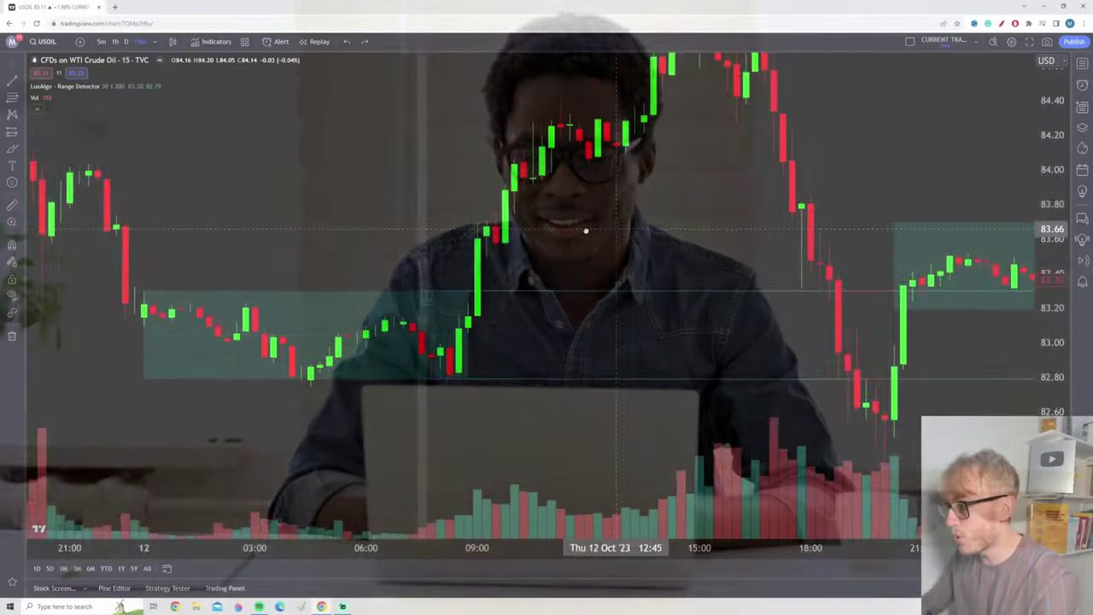
Sketch temporary Brush strokes over the rally out of the first range and around the second range and its upward breakout
scroll(438, 239, right, 3)
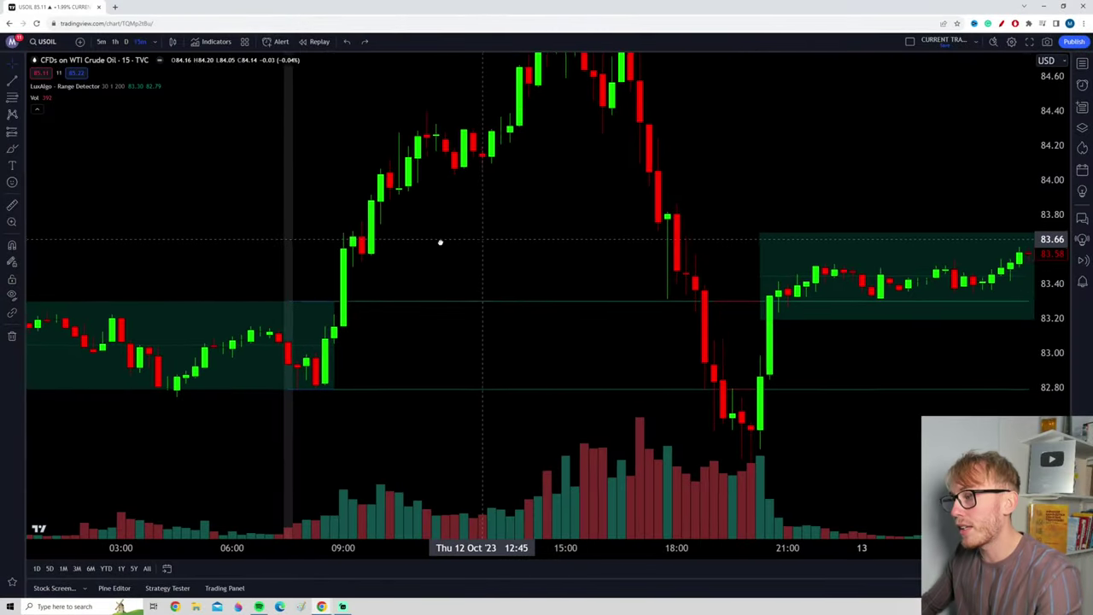
scroll(429, 245, right, 10)
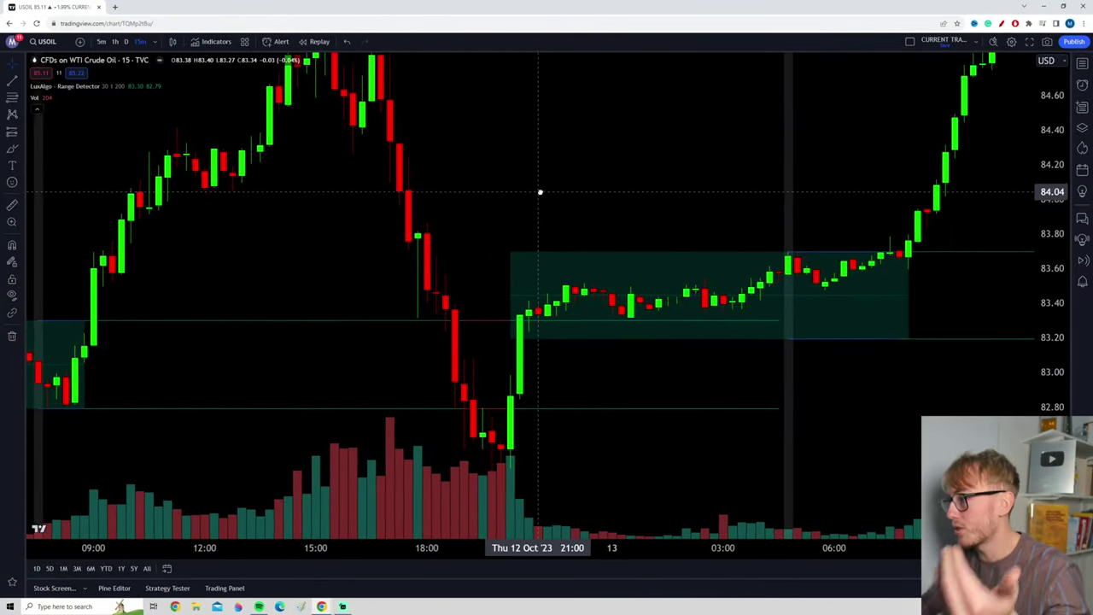
scroll(470, 191, right, 4)
scroll(589, 197, right, 4)
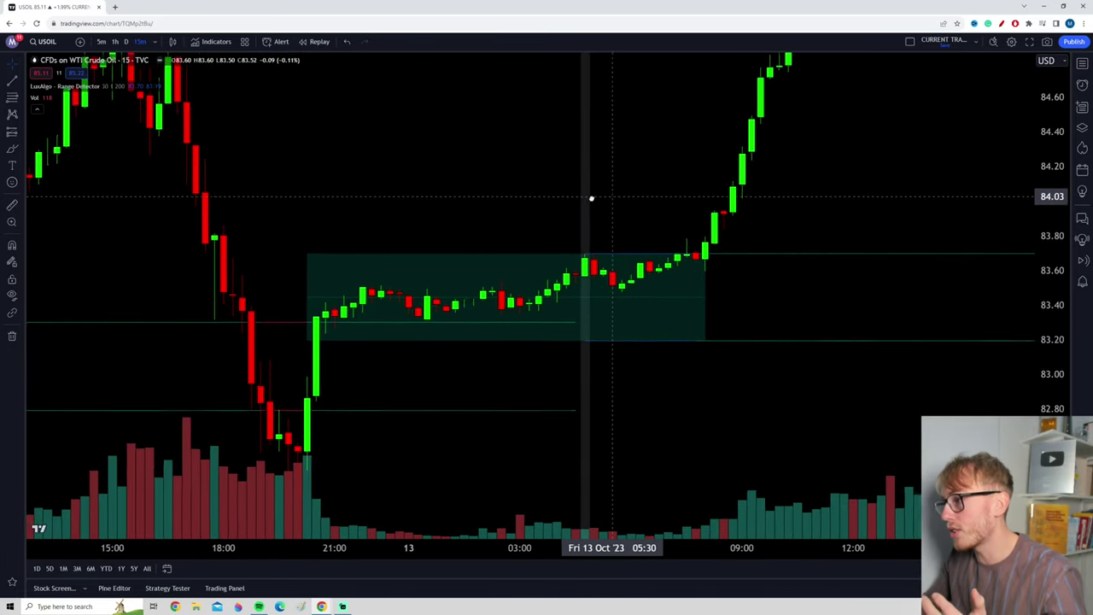
scroll(602, 202, left, 1)
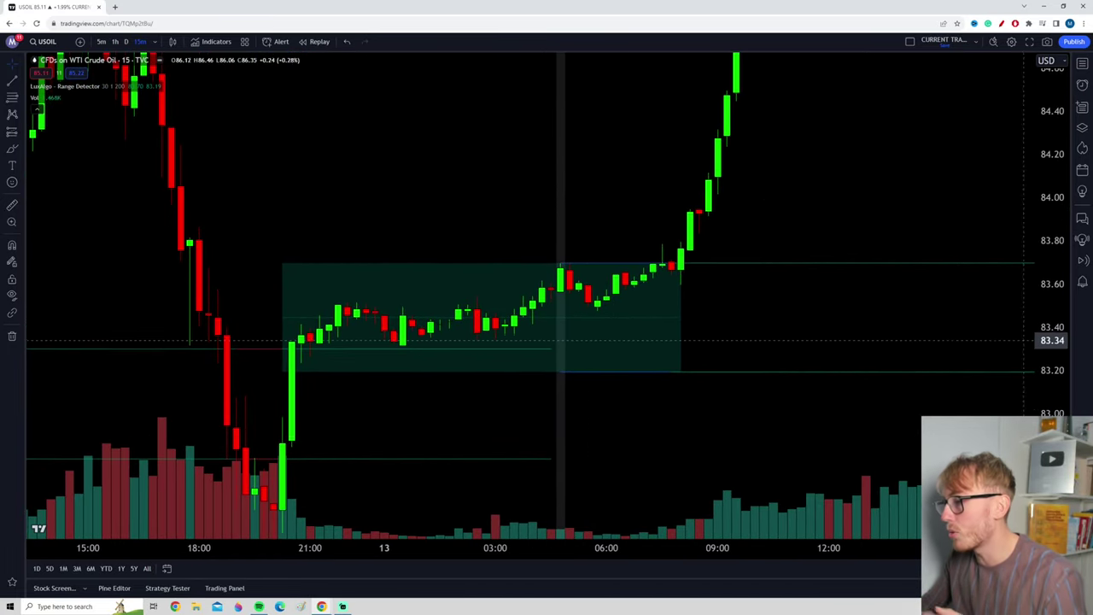
scroll(109, 159, down, 3)
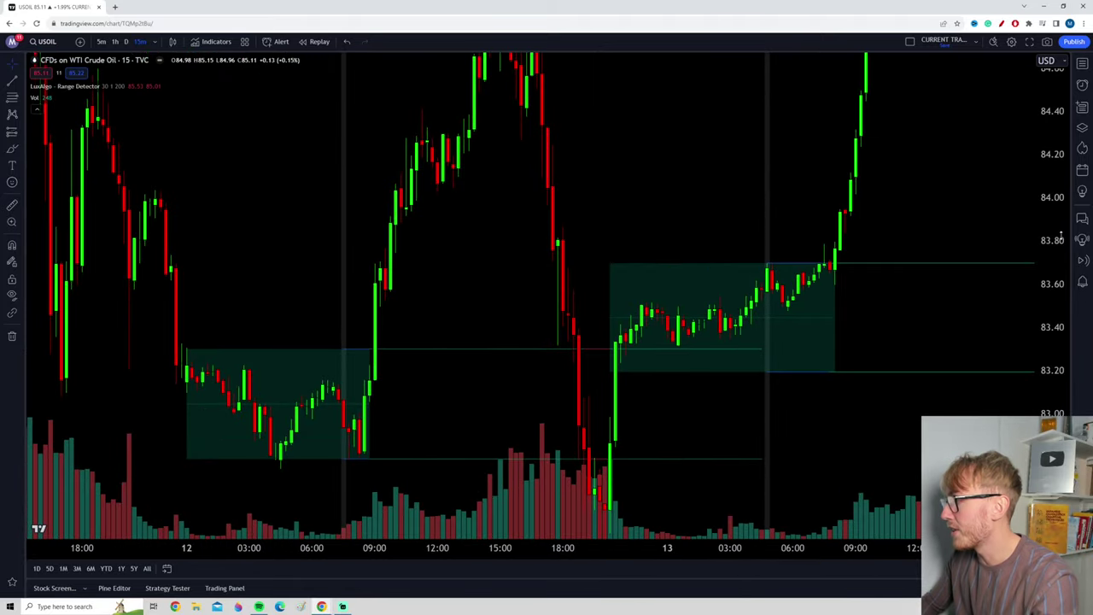
click(12, 152)
mouse_move(256, 286)
mouse_down()
mouse_move(222, 405)
mouse_move(338, 266)
mouse_up()
mouse_move(405, 320)
mouse_down()
mouse_move(384, 401)
mouse_move(301, 291)
mouse_move(466, 75)
mouse_up()
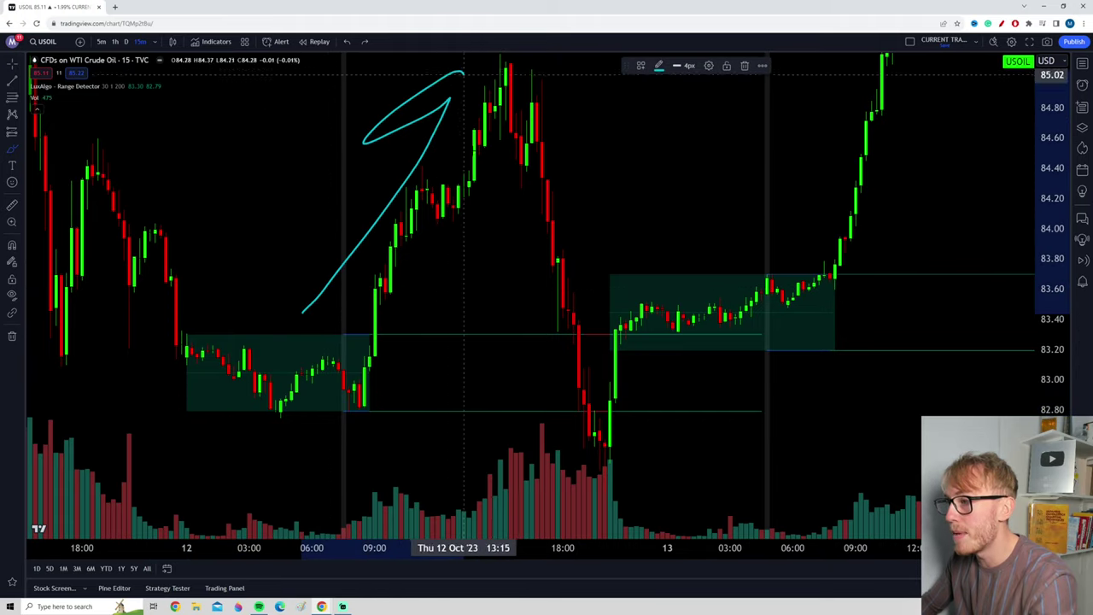
drag(835, 248, 567, 305)
mouse_move(520, 146)
mouse_down()
mouse_move(585, 366)
mouse_move(658, 425)
mouse_up()
drag(828, 246, 688, 210)
mouse_move(848, 362)
mouse_down()
mouse_move(843, 186)
mouse_move(960, 228)
mouse_up()
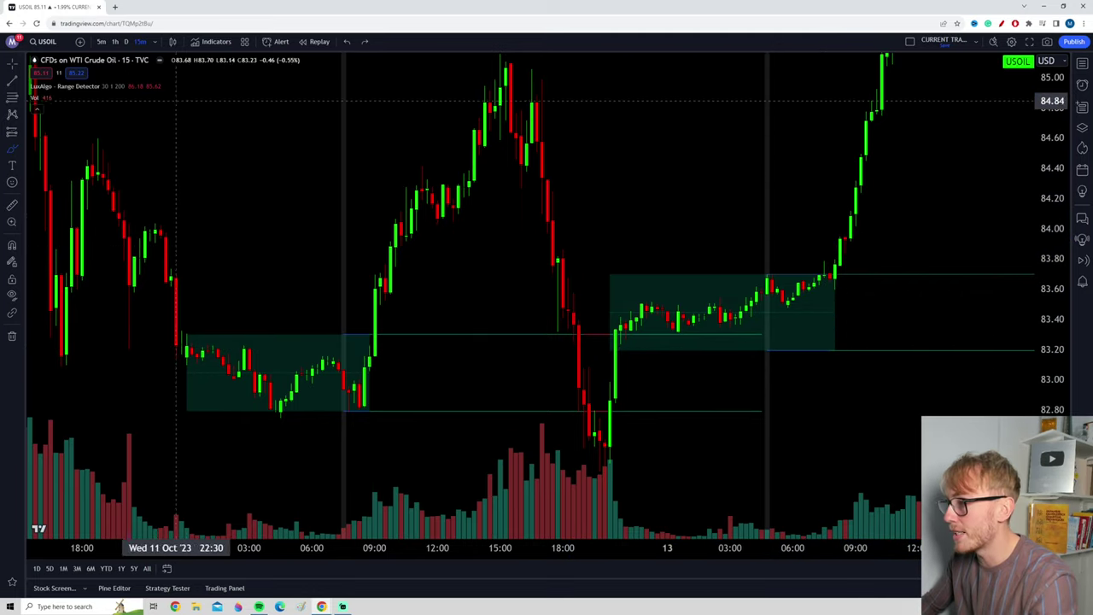
Circle the second range's 08:00 breakout candle and the 07:30 candle on Fri 13 Oct '23 with the Brush, undoing the latter
scroll(879, 248, up, 3)
scroll(879, 249, up, 2)
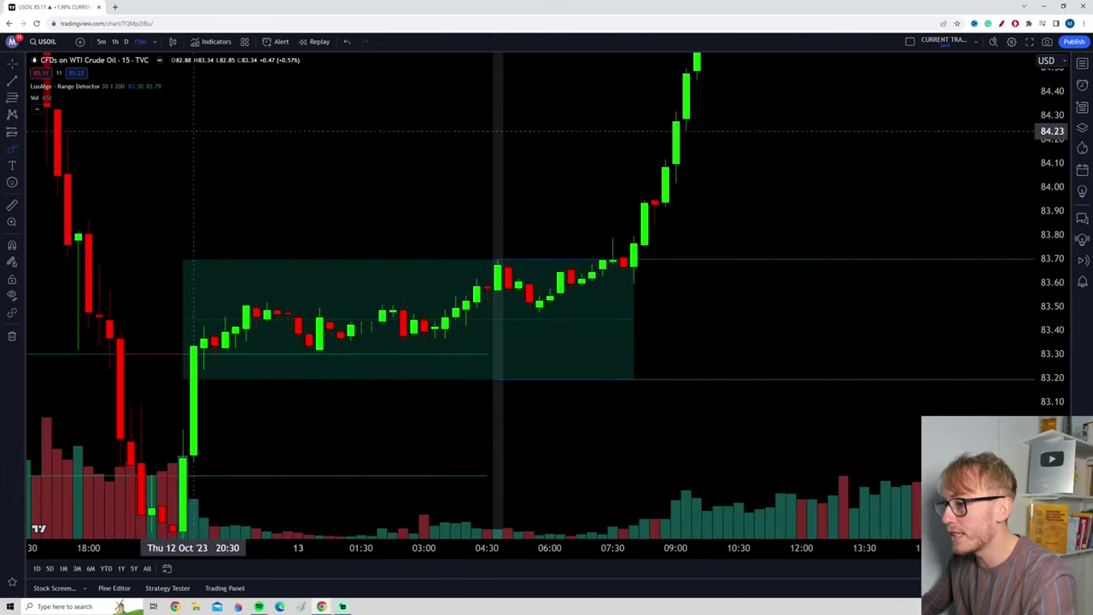
drag(735, 226, 797, 232)
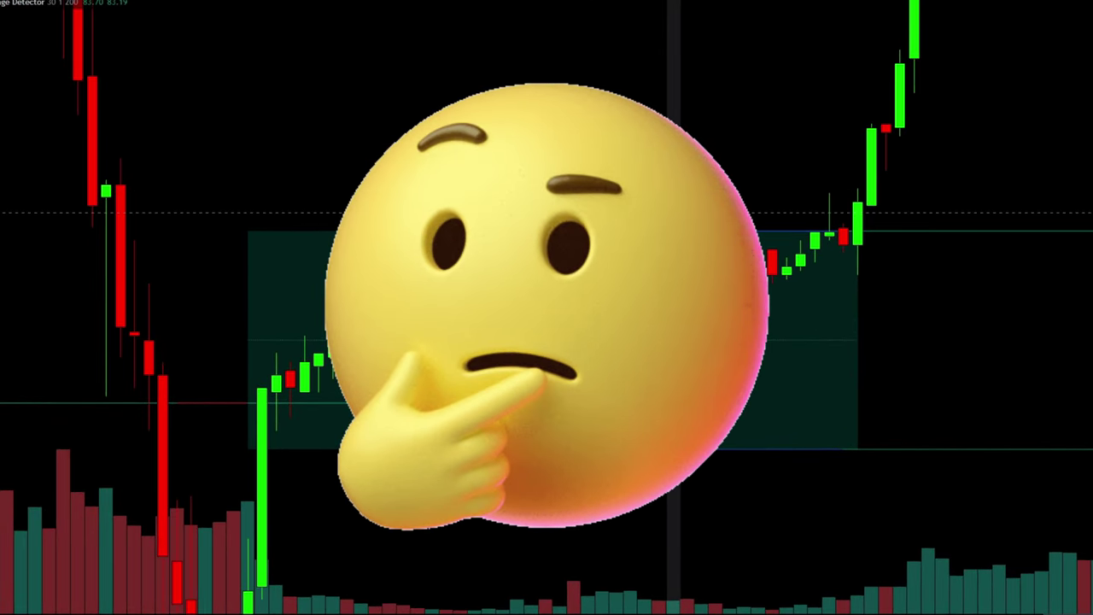
scroll(445, 134, up, 1)
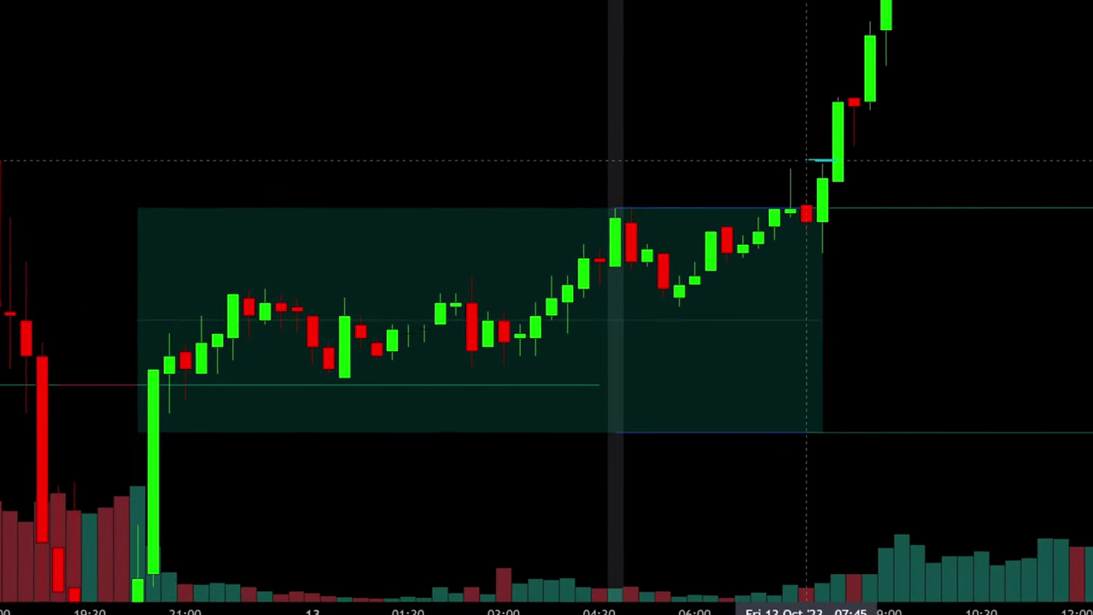
drag(831, 230, 848, 212)
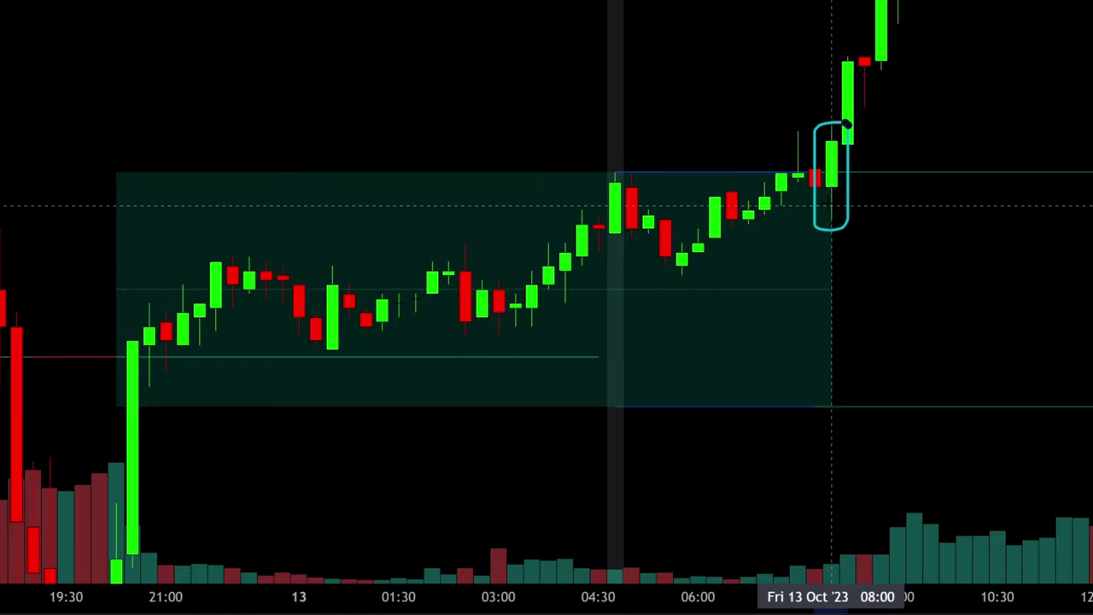
mouse_move(813, 186)
mouse_down()
mouse_move(848, 198)
mouse_move(840, 124)
mouse_move(798, 186)
mouse_up()
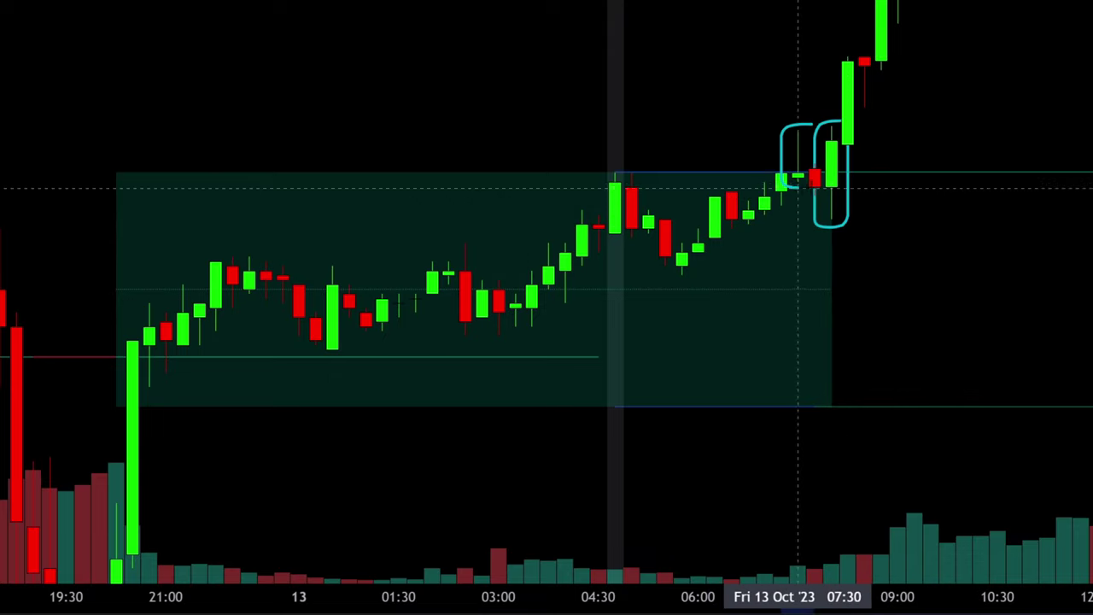
key(ctrl+z)
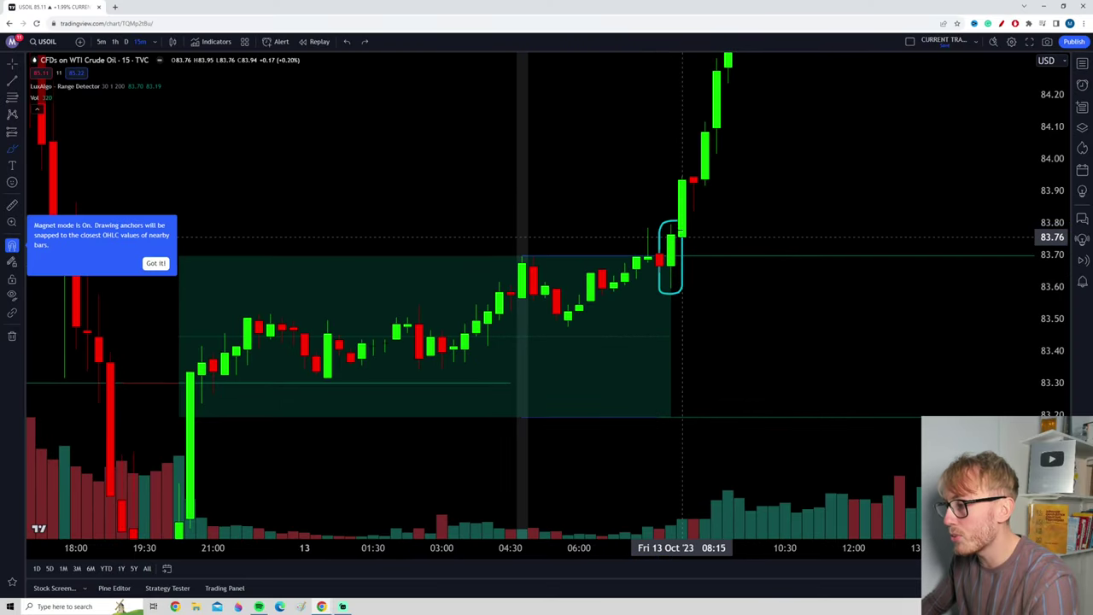
Remove the loop around the 08:00 candle and mark its body's upper and lower edges with short Brush lines, undoing the last stroke
click(681, 237)
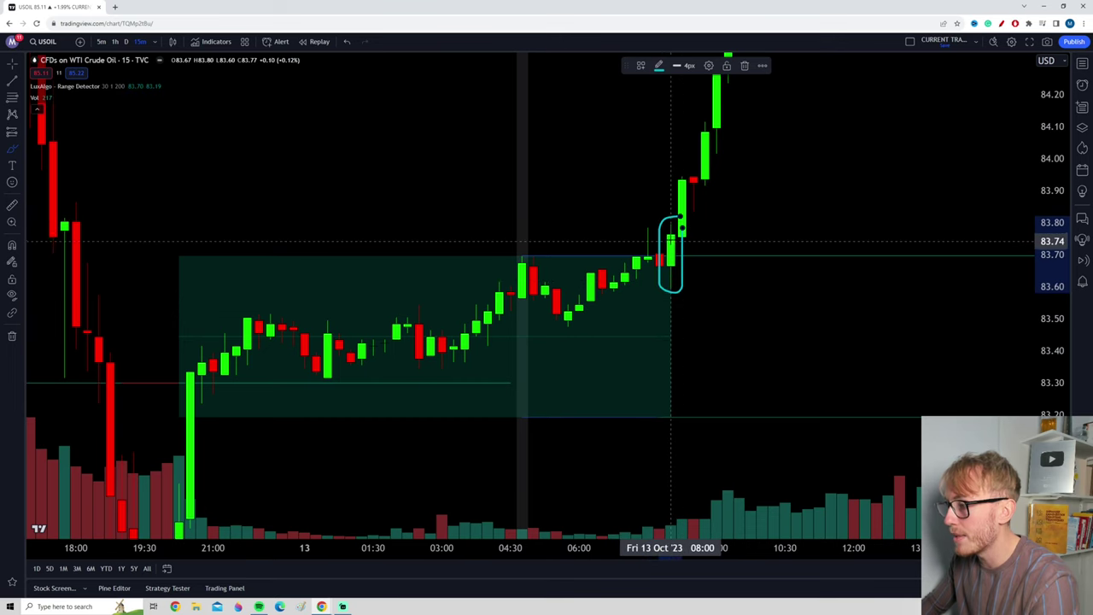
key(Delete)
click(670, 232)
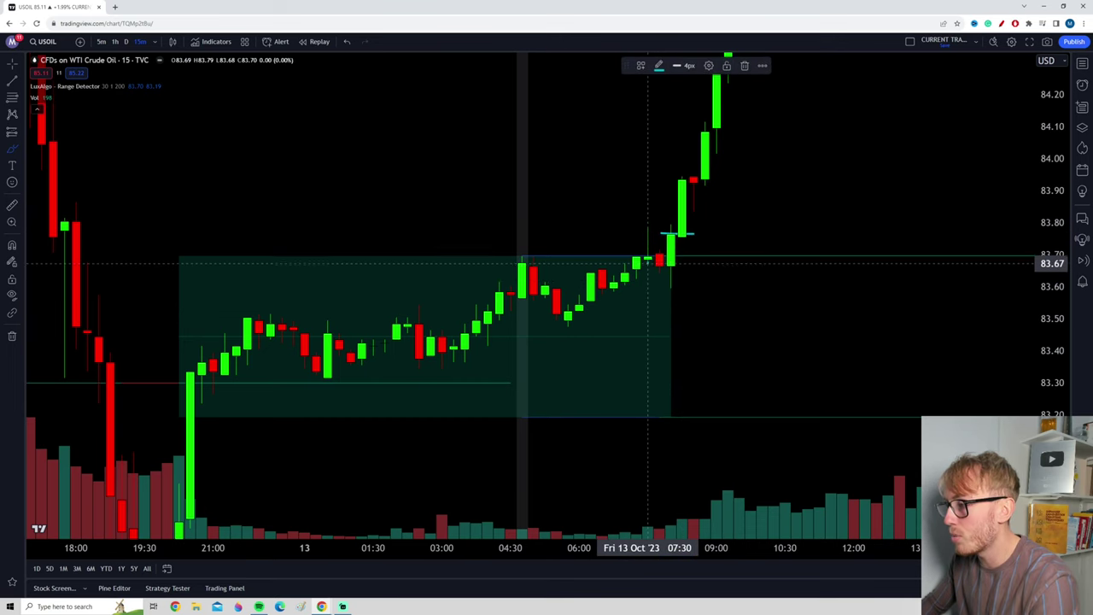
drag(647, 263, 707, 264)
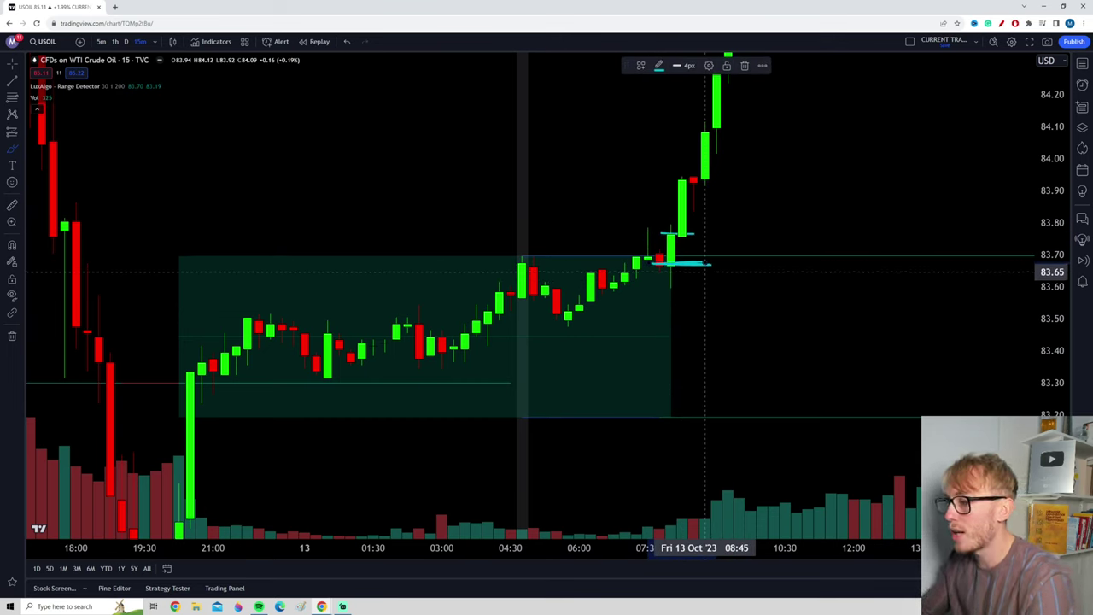
key(ctrl+z)
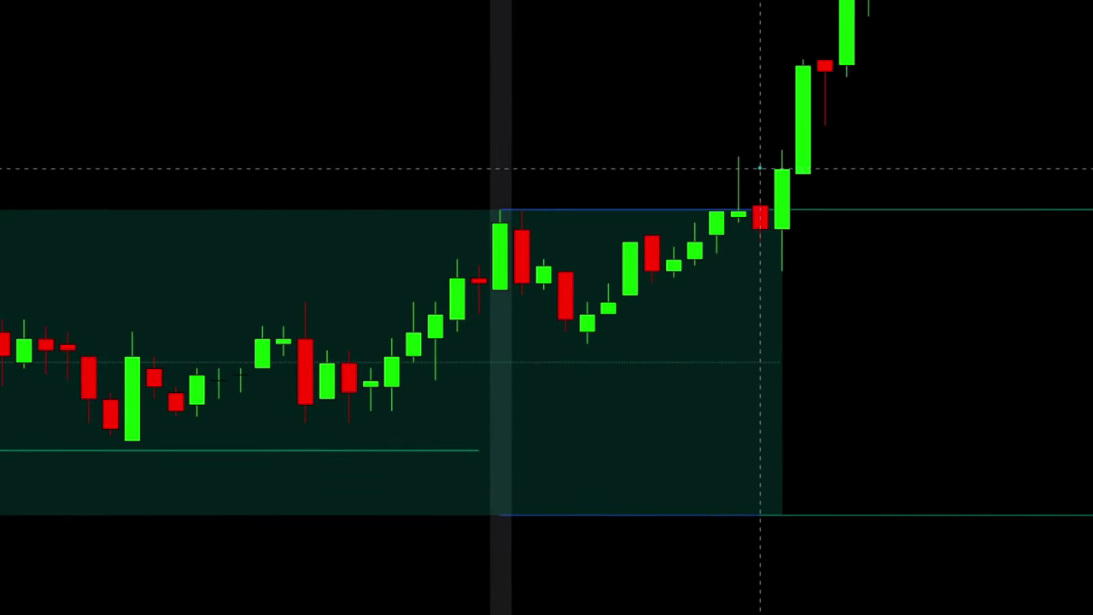
Compare the 08:00 candle's body with earlier candles in the range using short Brush lines at their edges, and undo all strokes
drag(761, 168, 869, 168)
drag(768, 225, 846, 225)
drag(589, 235, 674, 233)
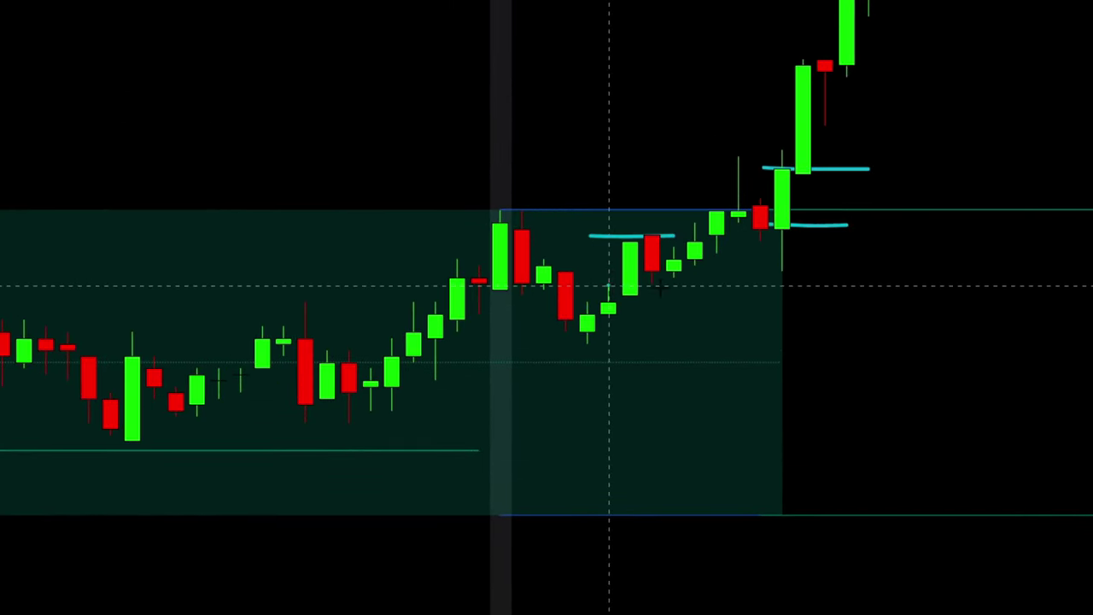
drag(458, 284, 615, 283)
key(ctrl+z)
key(ctrl+z)
key(ctrl+z)
key(ctrl+z)
key(ctrl+z)
key(ctrl+z)
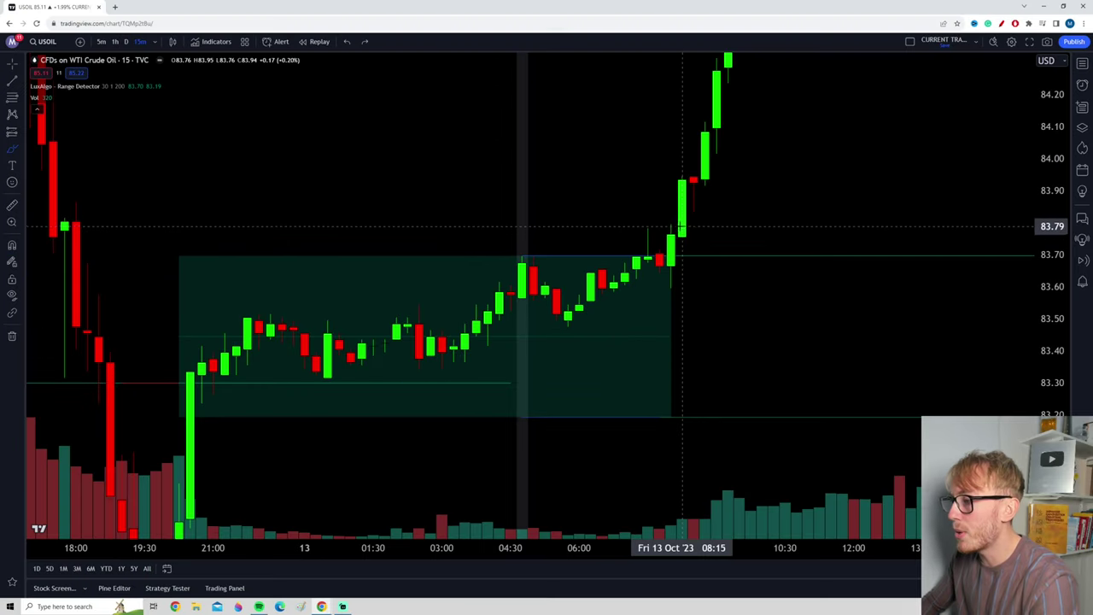
Undo a Brush loop around the 08:00 candle and circle the larger 08:15 breakout candle above the second range instead
mouse_move(682, 226)
mouse_down()
mouse_move(663, 224)
mouse_move(659, 277)
mouse_move(679, 256)
mouse_move(671, 242)
mouse_up()
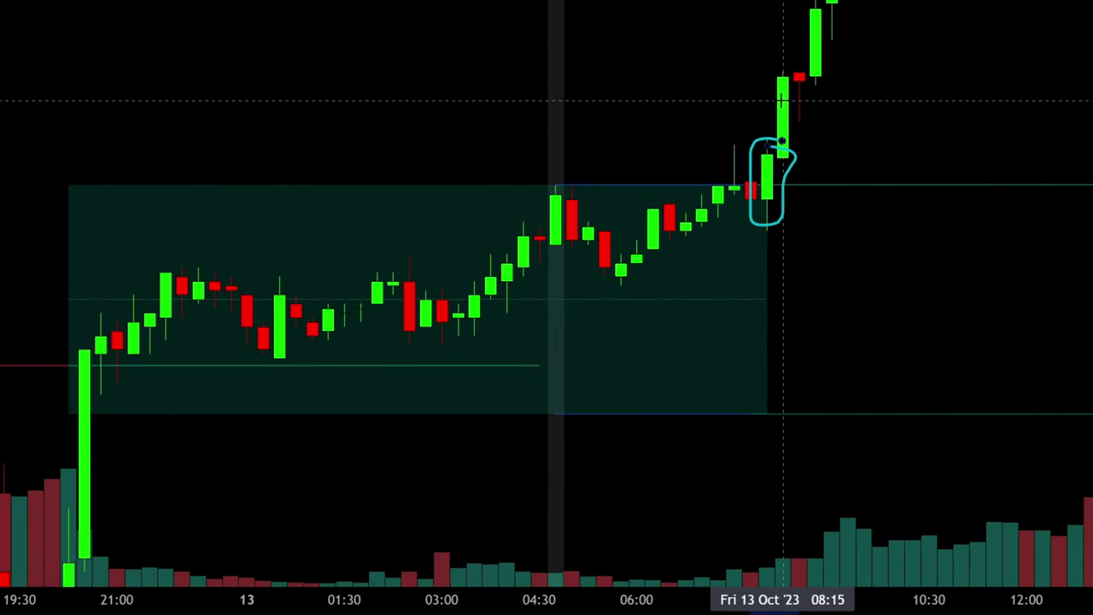
key(ctrl+z)
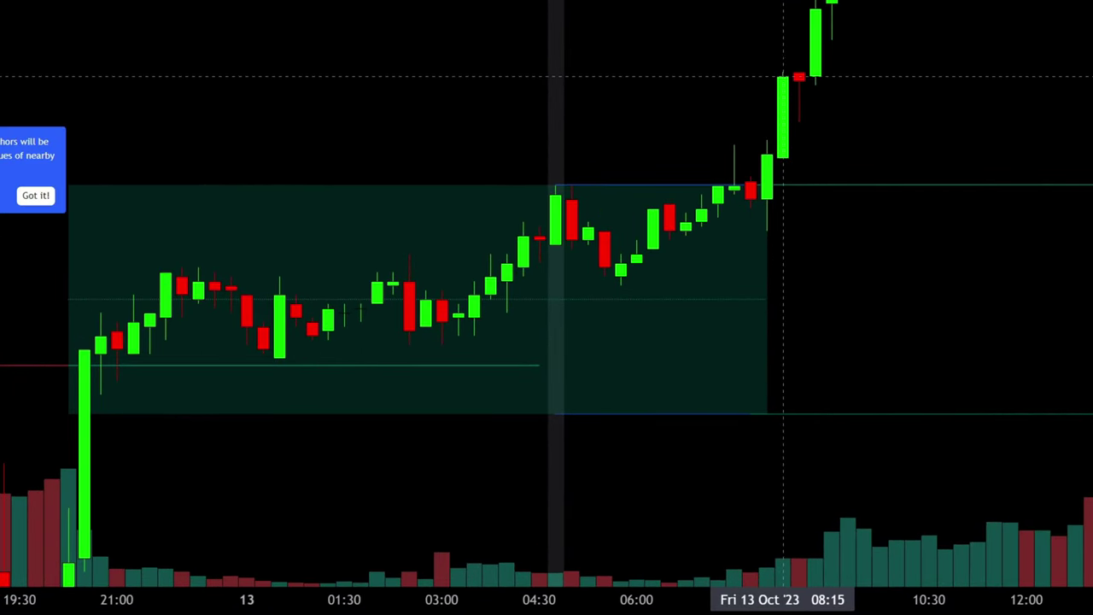
drag(797, 65, 767, 63)
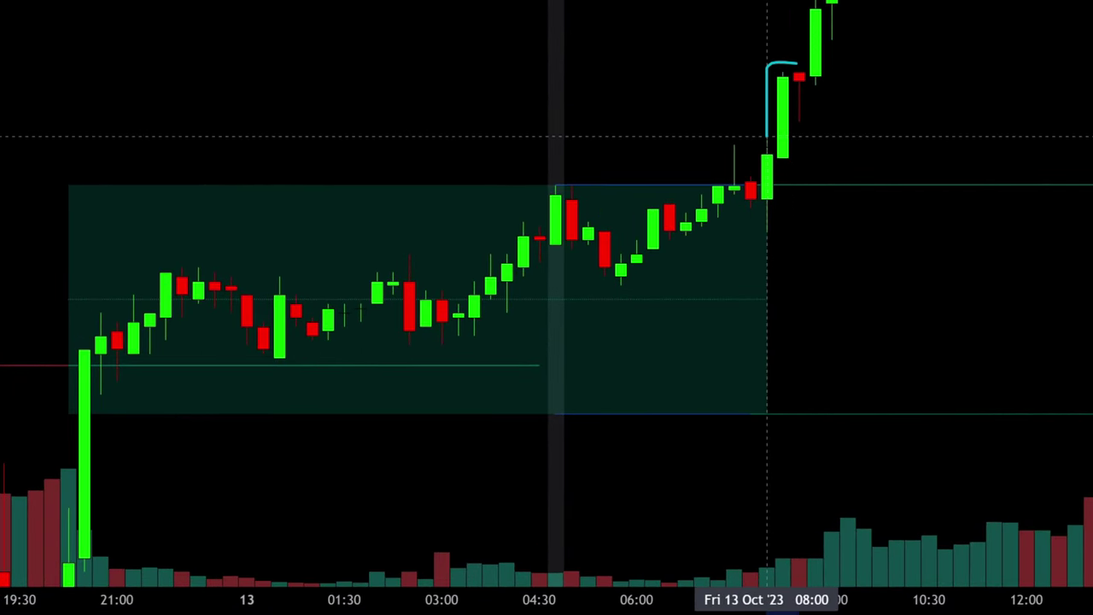
drag(767, 137, 783, 171)
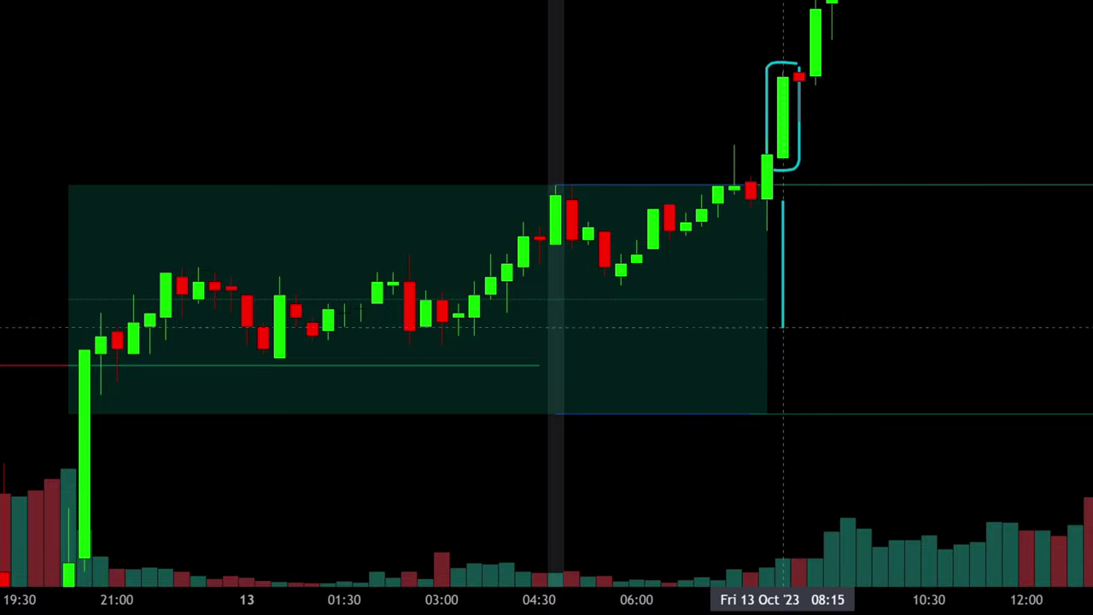
Underline the volume bars leading up to the 08:15 breakout, undo the extra strokes, and circle the 08:15 candle again
mouse_move(782, 539)
mouse_down()
mouse_move(752, 555)
mouse_move(507, 553)
mouse_up()
key(ctrl+z)
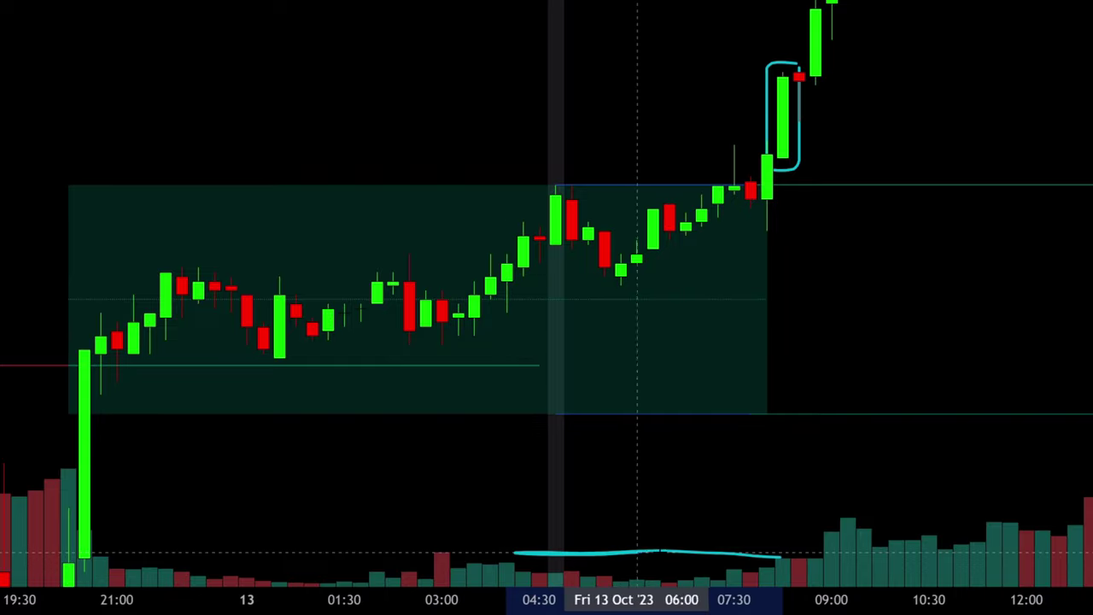
key(ctrl+z)
key(ctrl+z)
mouse_move(799, 65)
mouse_down()
mouse_move(778, 61)
mouse_move(767, 128)
mouse_move(799, 164)
mouse_move(769, 61)
mouse_move(802, 158)
mouse_move(800, 38)
mouse_up()
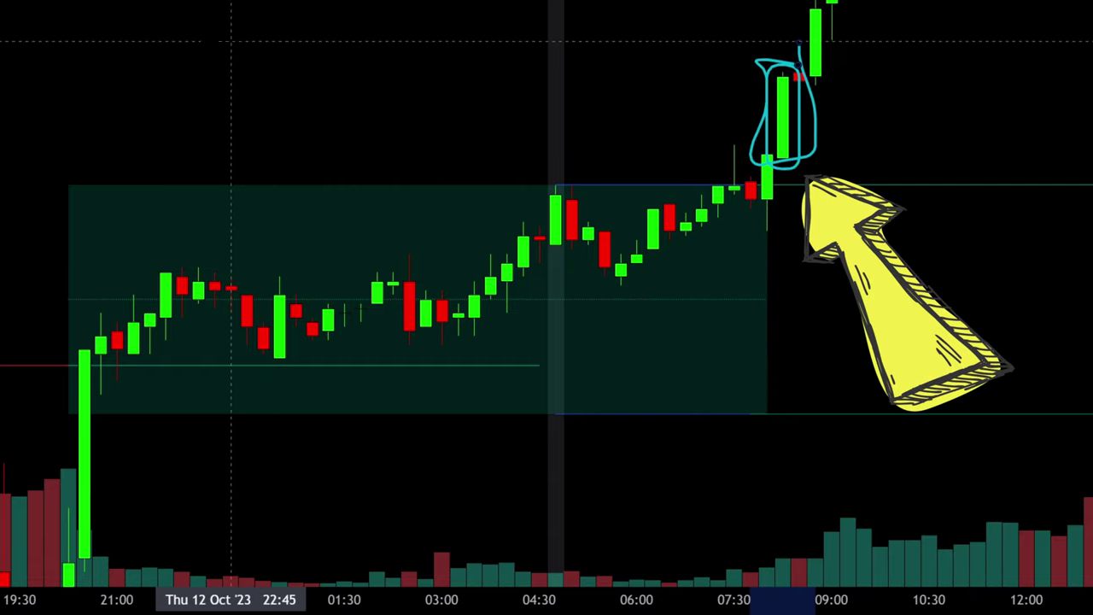
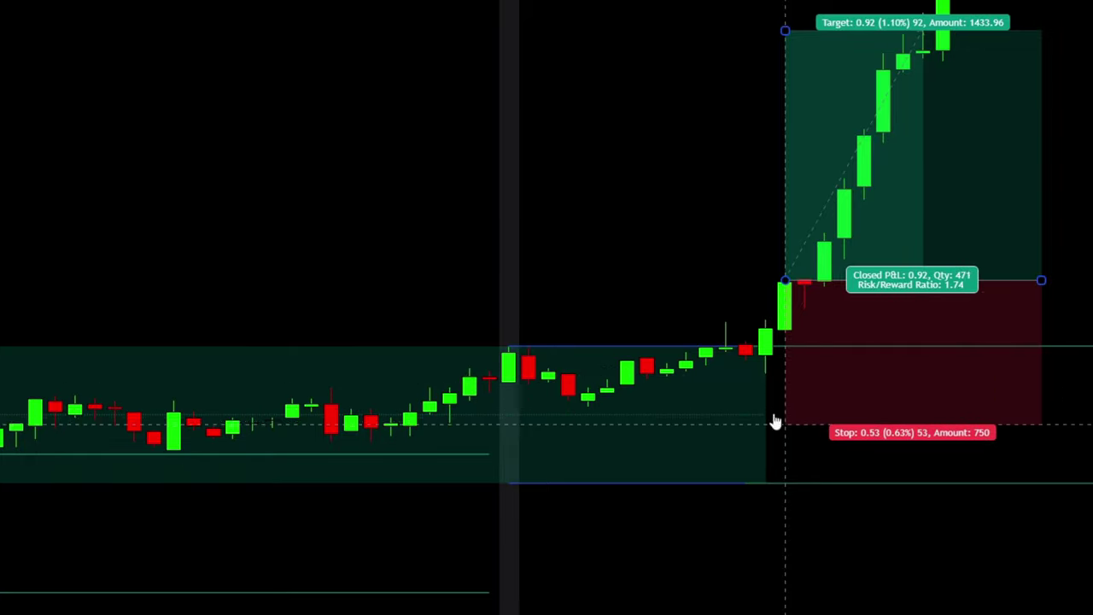
Draw a Brush line from the swing low inside the second range past the entry, and set the long position's stop to 83.42
click(608, 431)
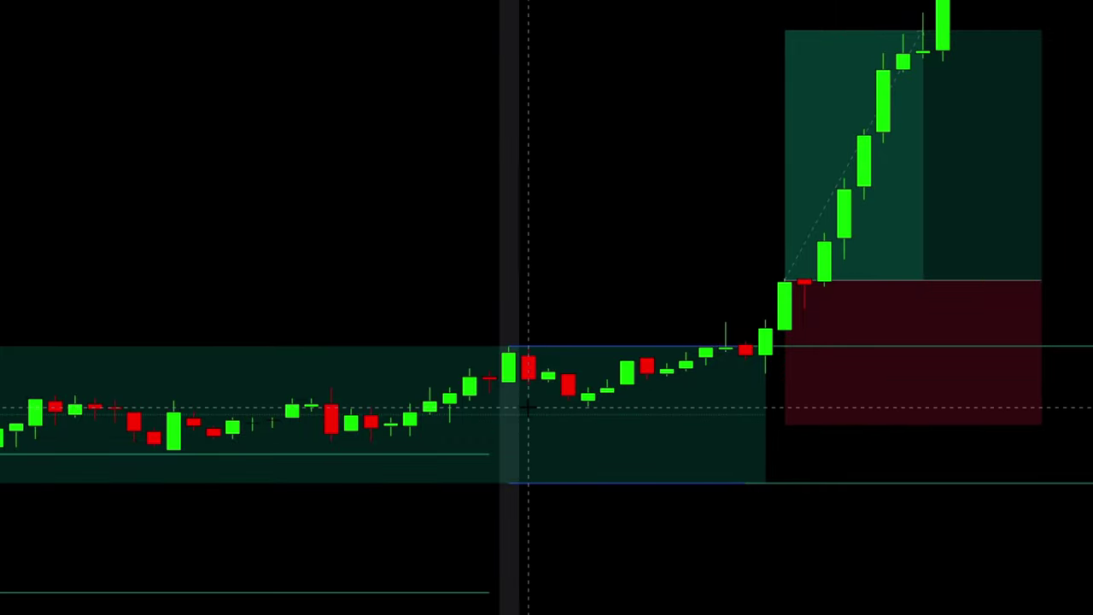
drag(527, 408, 901, 400)
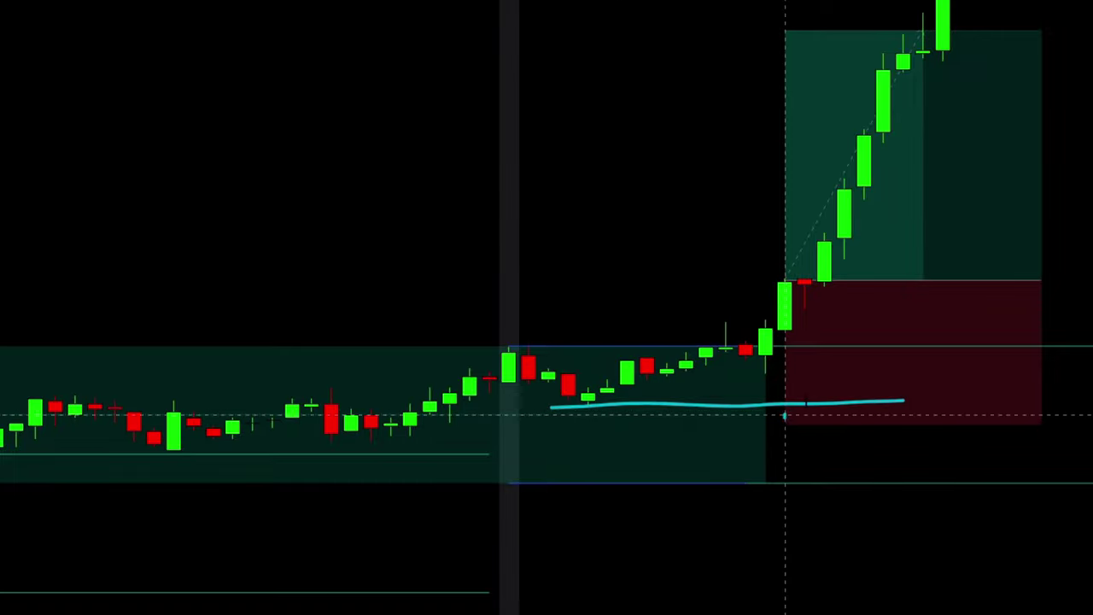
drag(783, 415, 1061, 420)
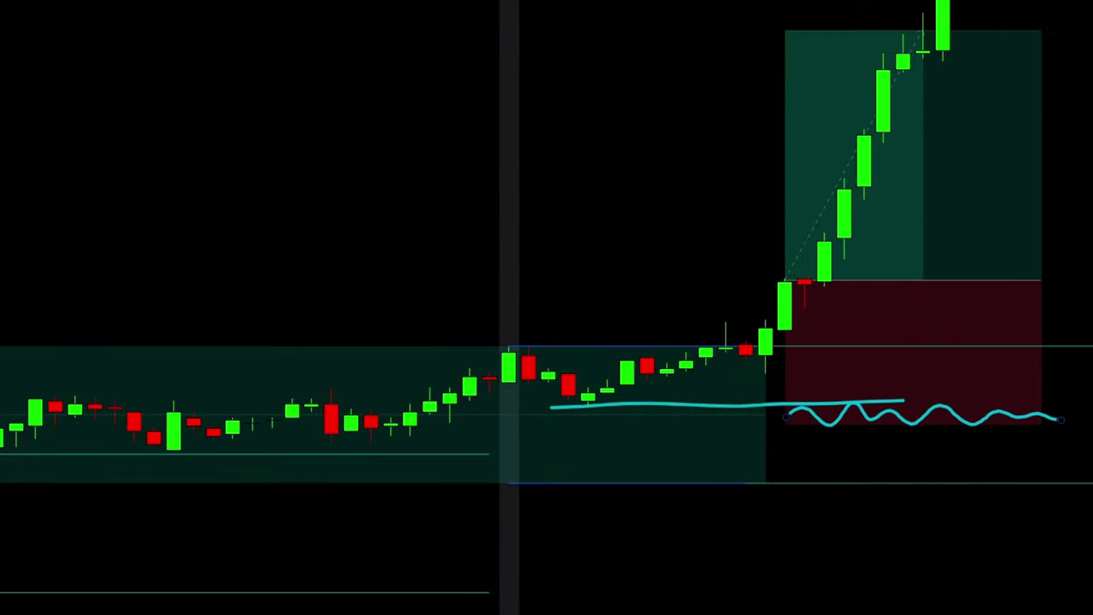
mouse_move(792, 431)
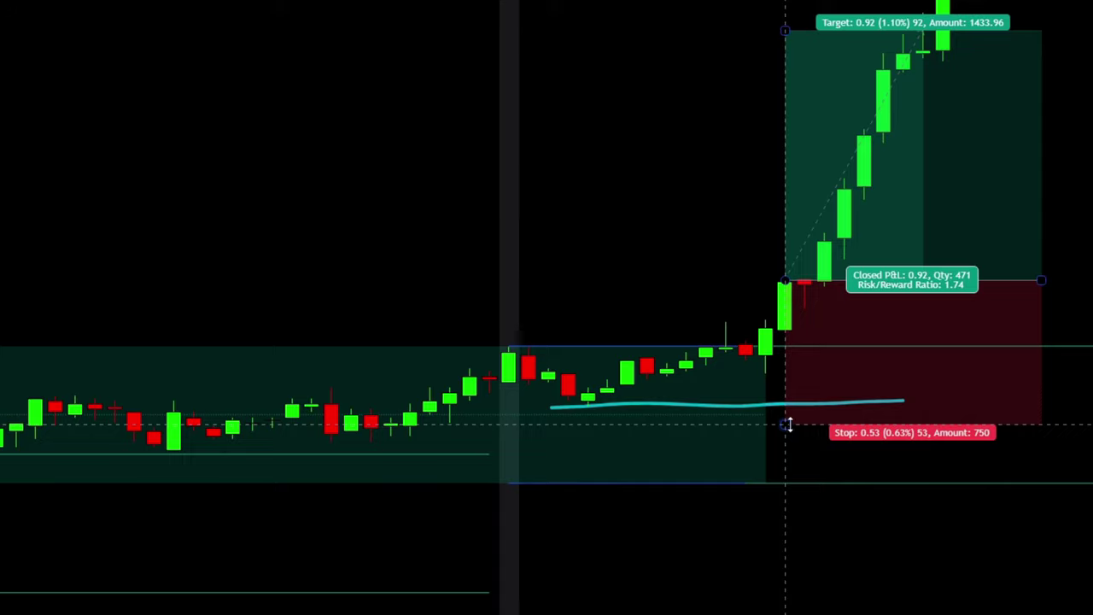
drag(786, 424, 785, 422)
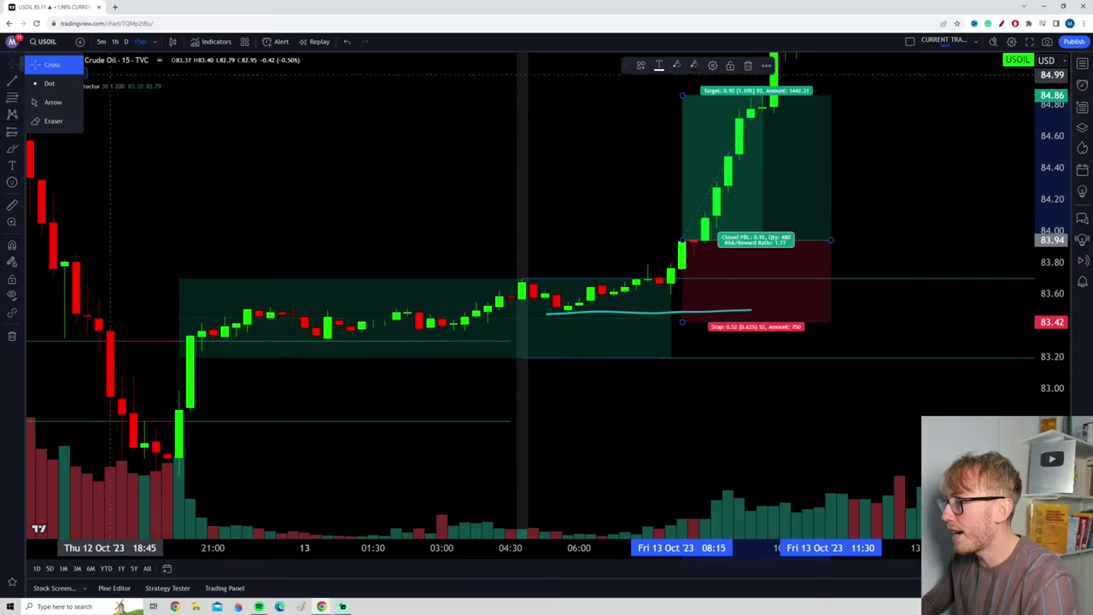
Raise the long position's target to 85.50 for a risk/reward ratio of 3
drag(545, 161, 472, 163)
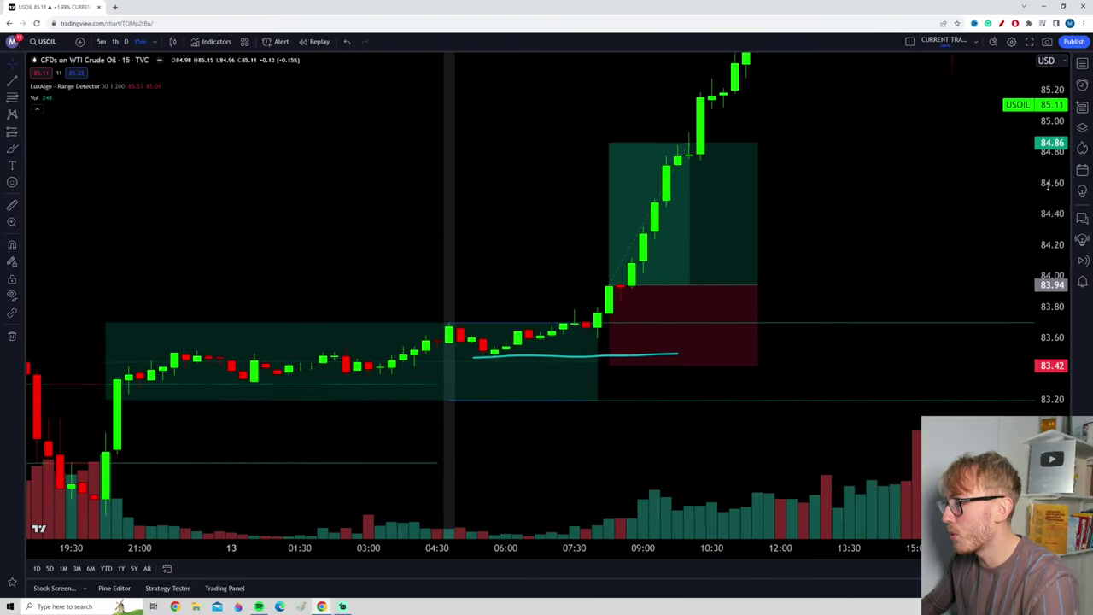
scroll(908, 219, down, 5)
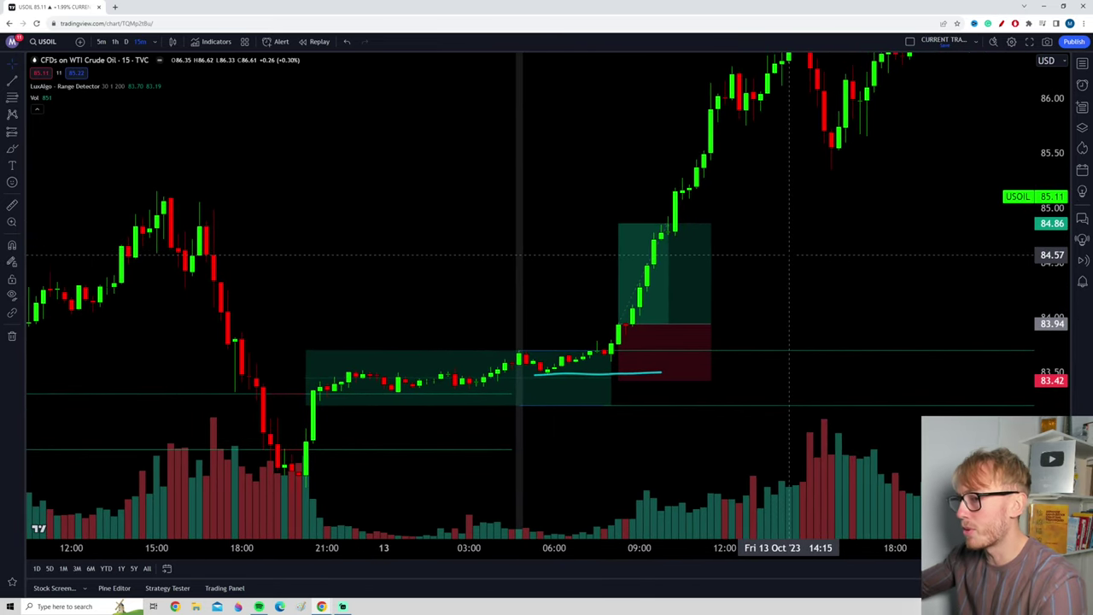
click(618, 224)
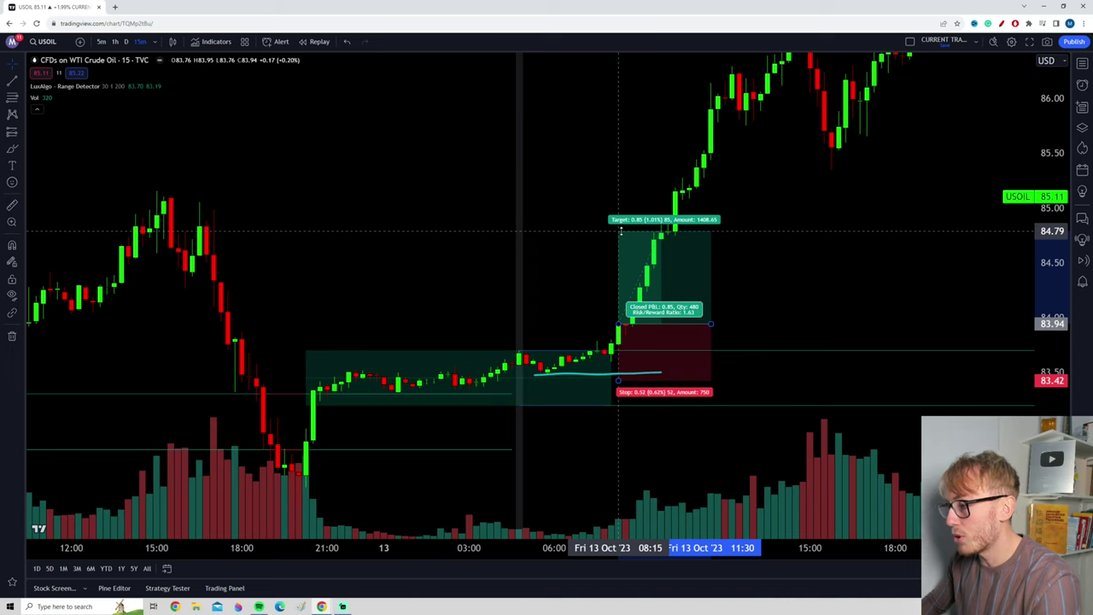
drag(624, 223, 626, 209)
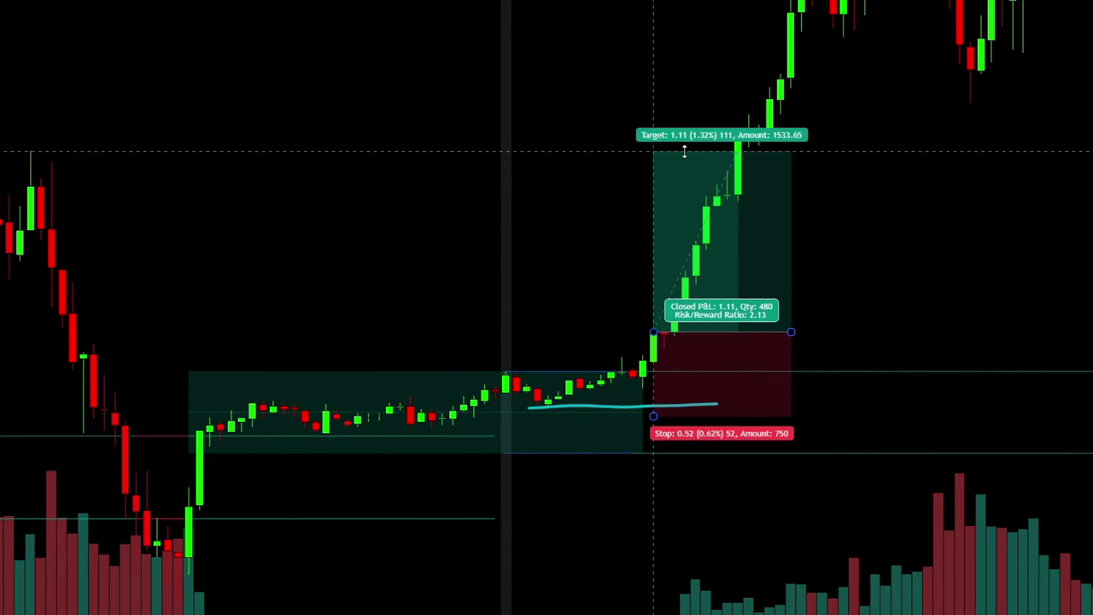
drag(627, 209, 640, 177)
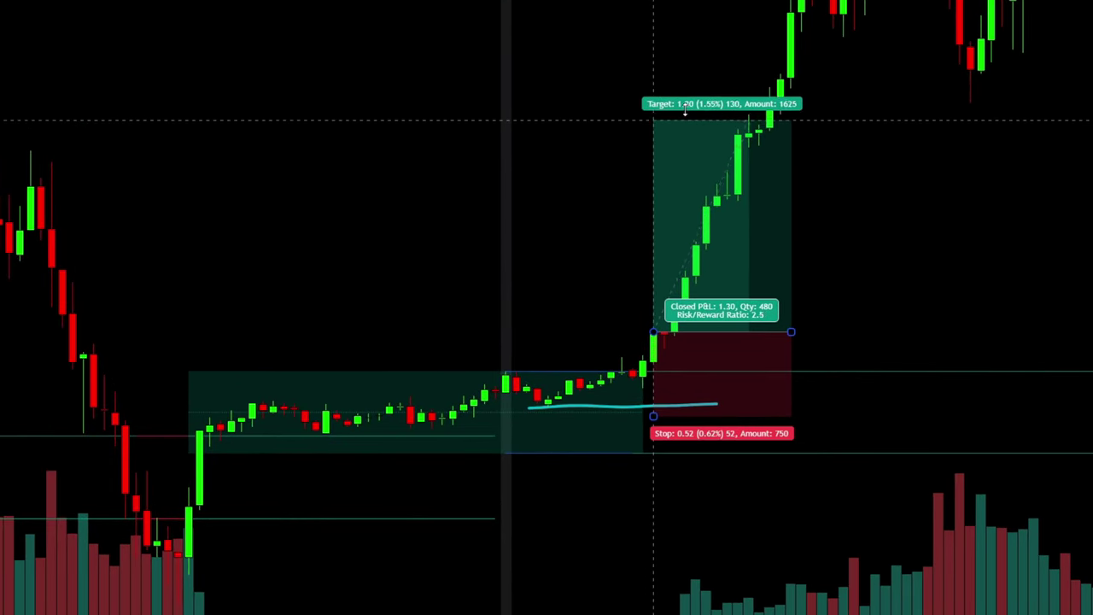
drag(683, 111, 683, 78)
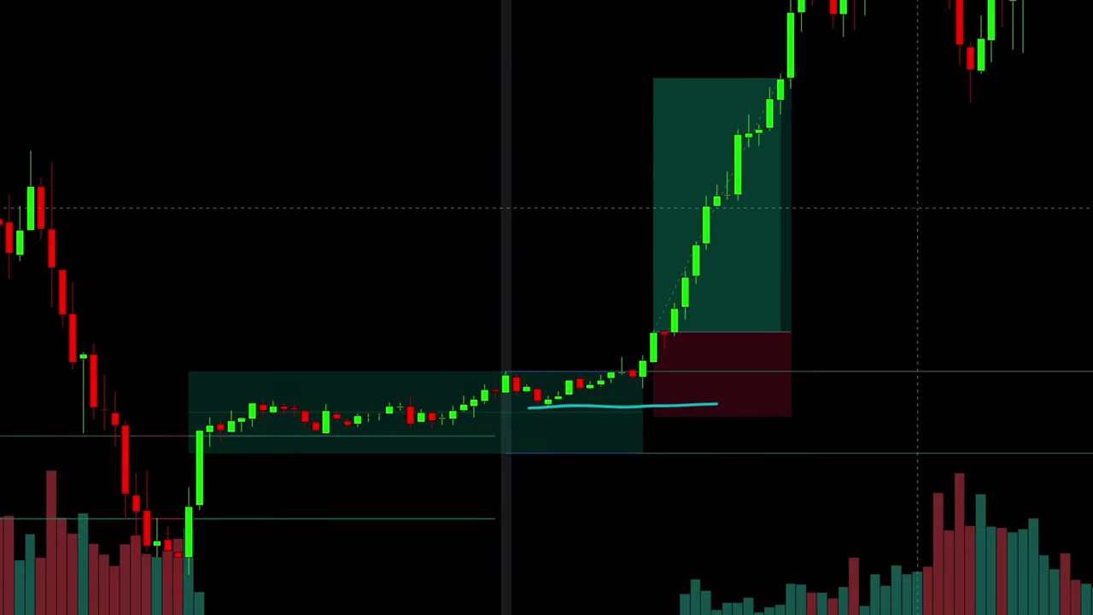
Trace the price swings after the entry with a Brush line ending in an arrowhead, undo the strokes, and reselect the long position
drag(914, 207, 793, 182)
scroll(45, 147, down, 2)
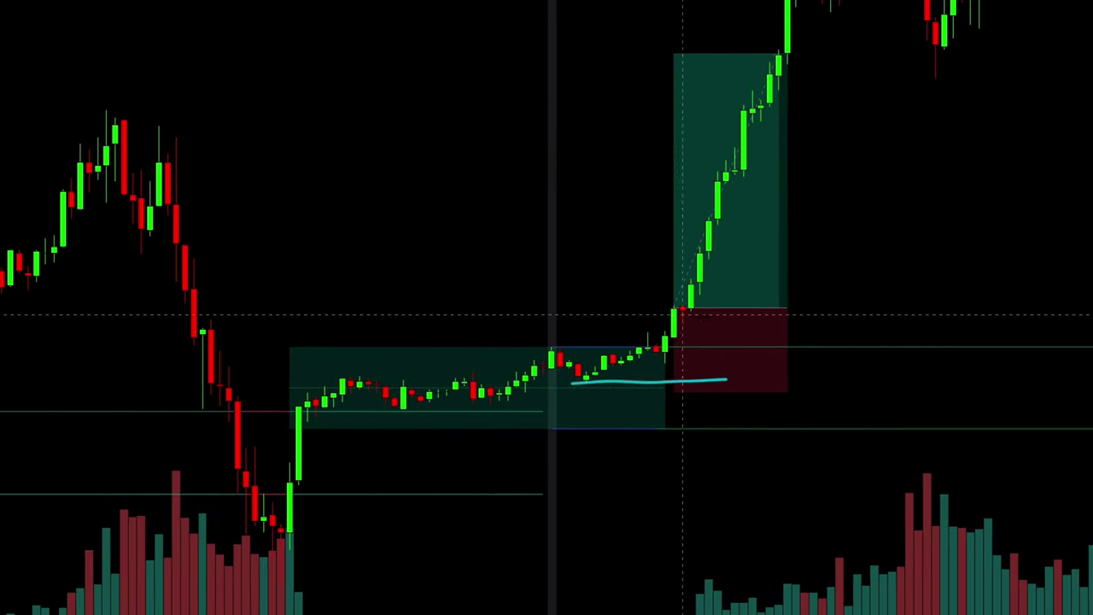
drag(682, 315, 842, 361)
key(ctrl+z)
mouse_move(325, 421)
mouse_down()
mouse_move(446, 347)
mouse_move(577, 388)
mouse_move(692, 384)
mouse_up()
key(ctrl+z)
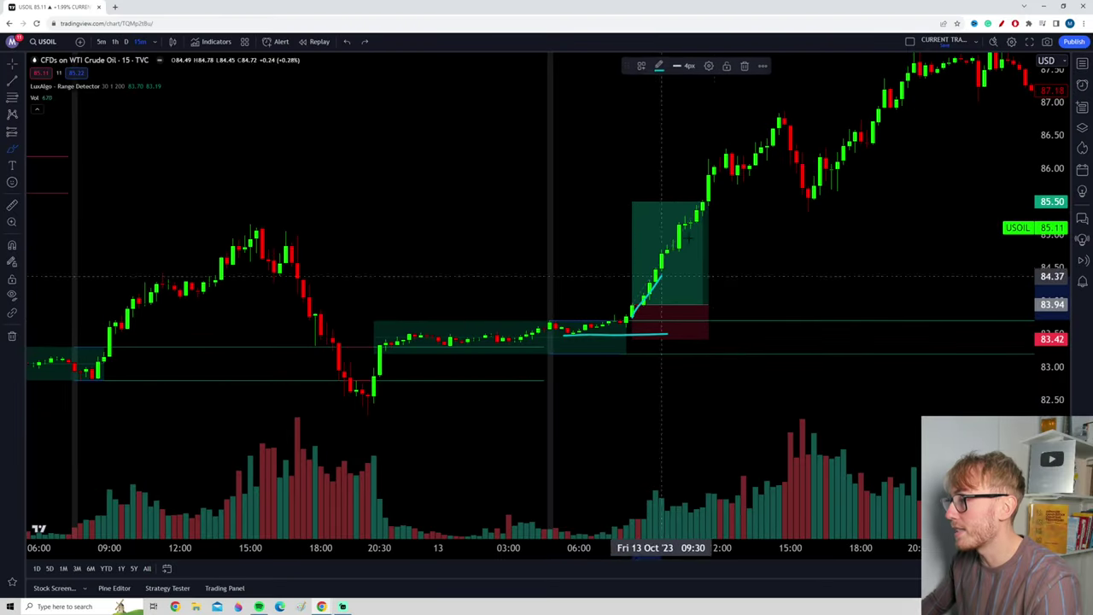
mouse_move(660, 276)
mouse_down()
mouse_move(780, 117)
mouse_move(853, 146)
mouse_move(817, 122)
mouse_move(868, 167)
mouse_up()
key(ctrl)
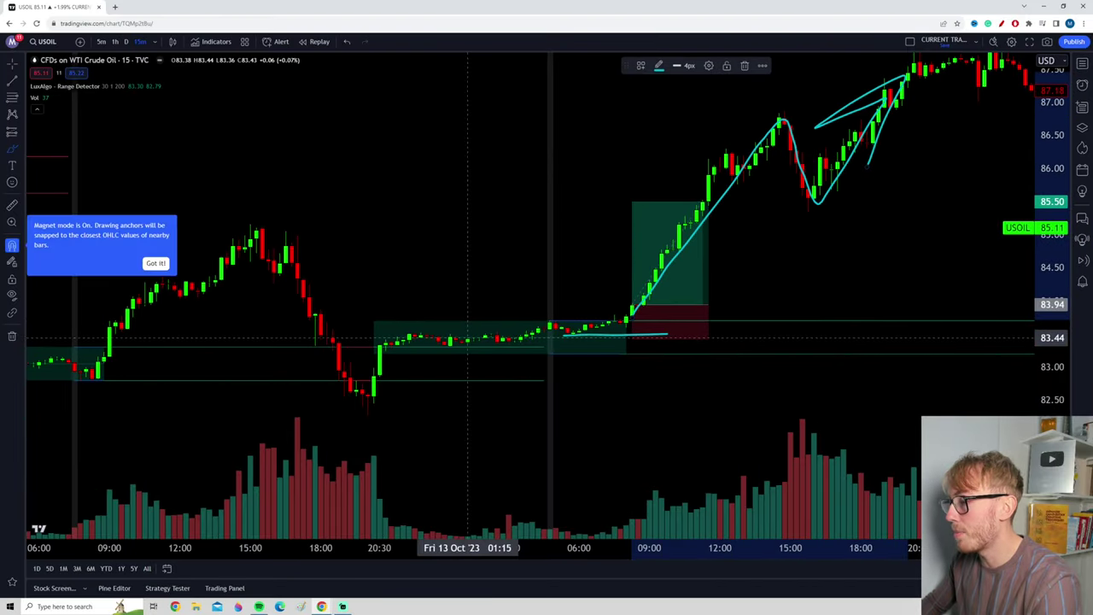
key(ctrl+z)
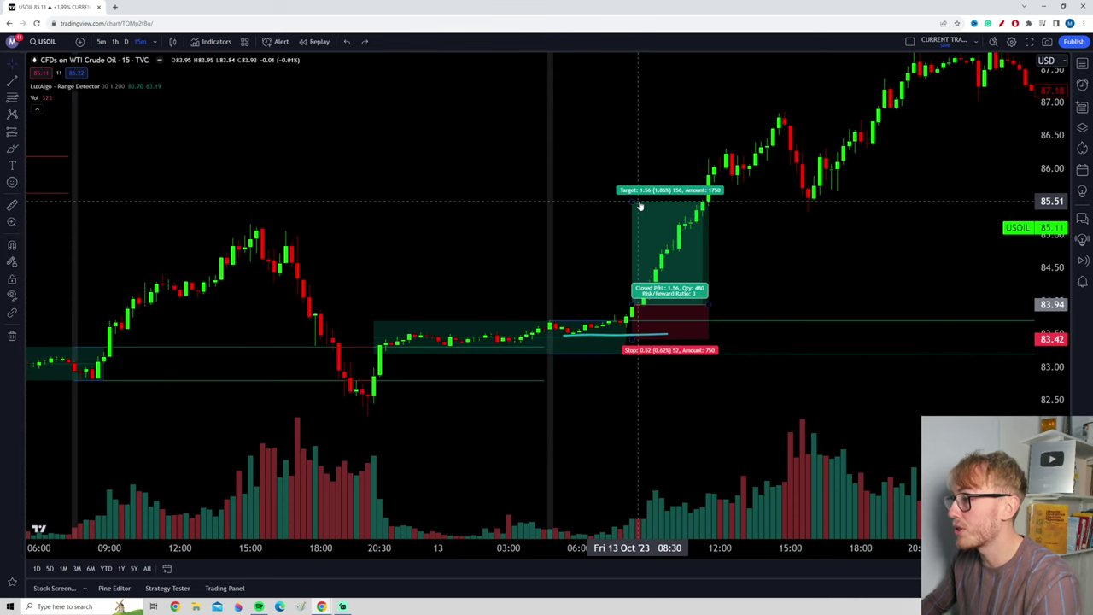
mouse_move(639, 206)
mouse_down()
mouse_move(653, 61)
mouse_move(636, 200)
mouse_up()
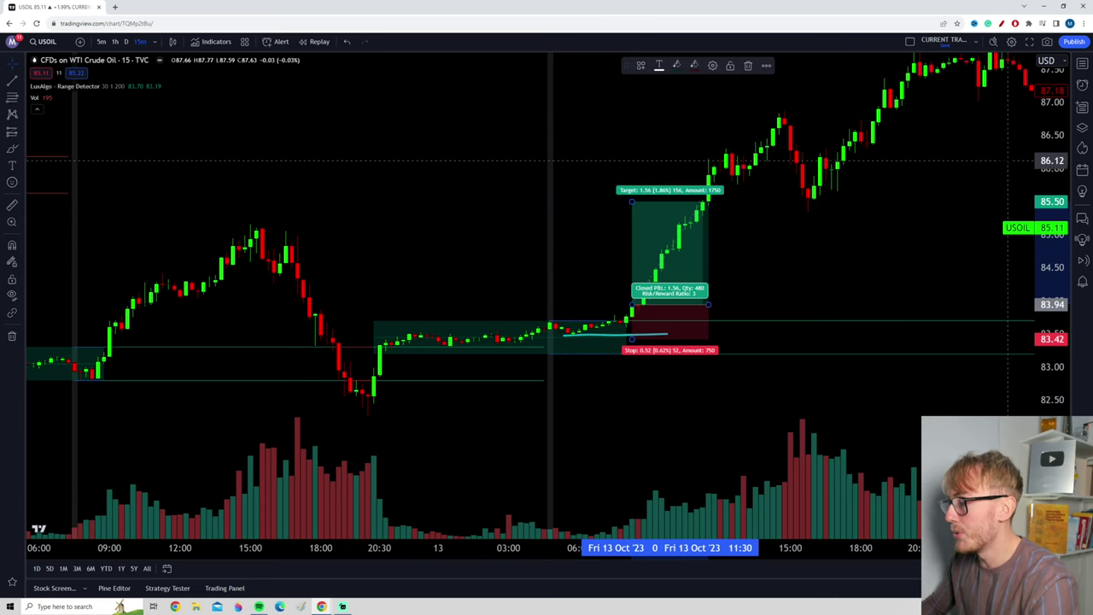